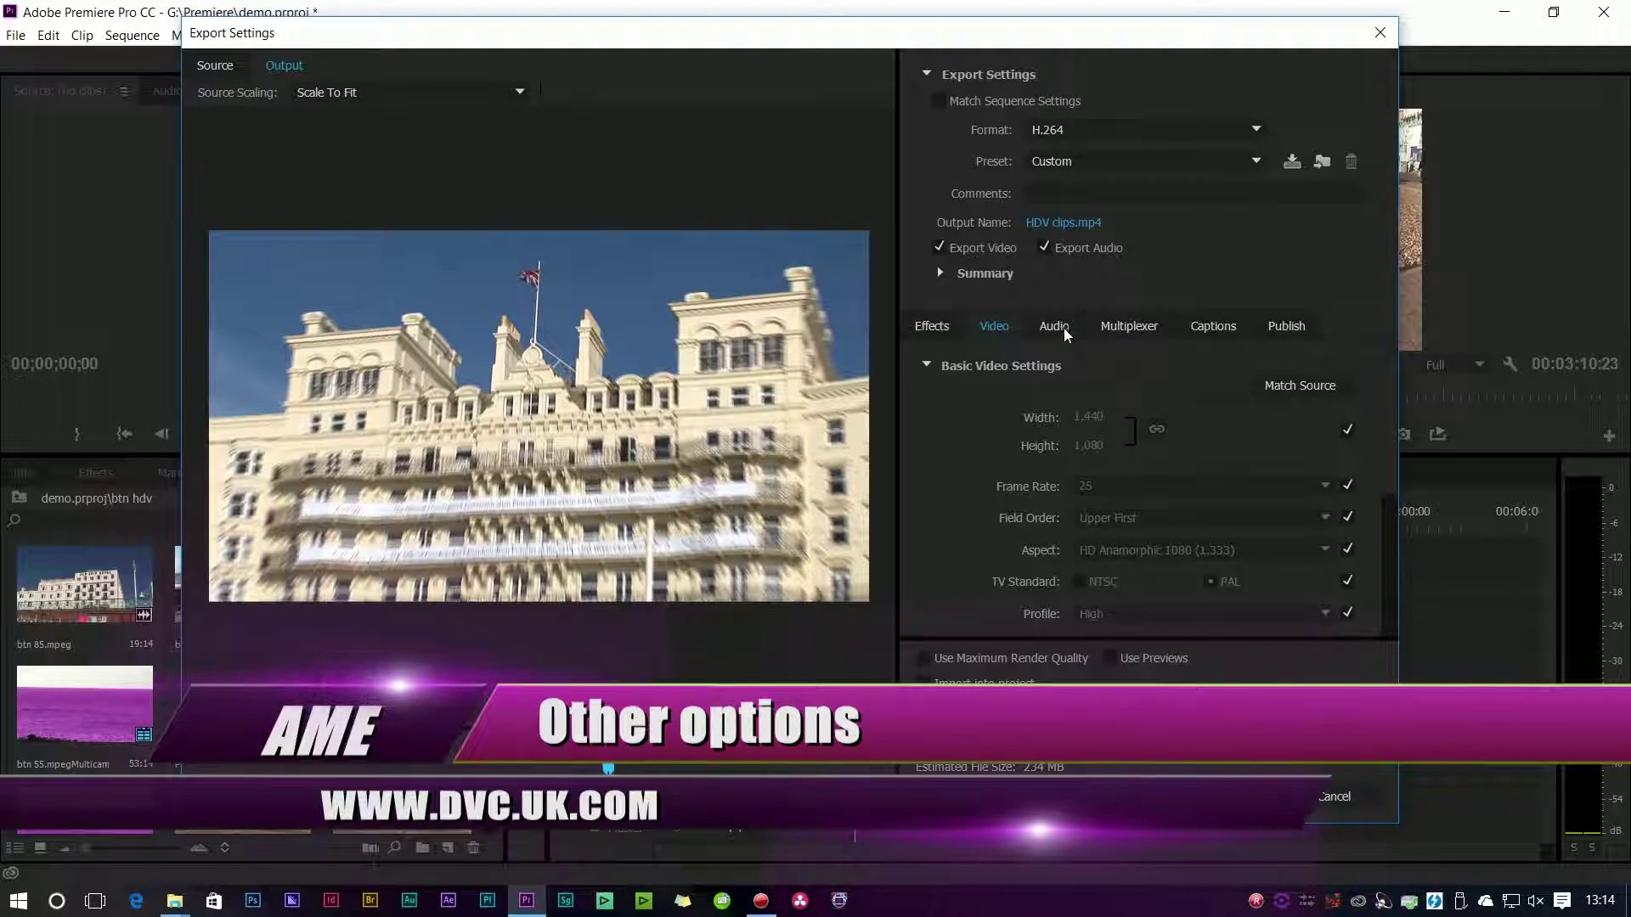
Step: Review the audio format choices on the Audio tab and keep AAC
click(1064, 328)
scroll(1393, 414, down, 2)
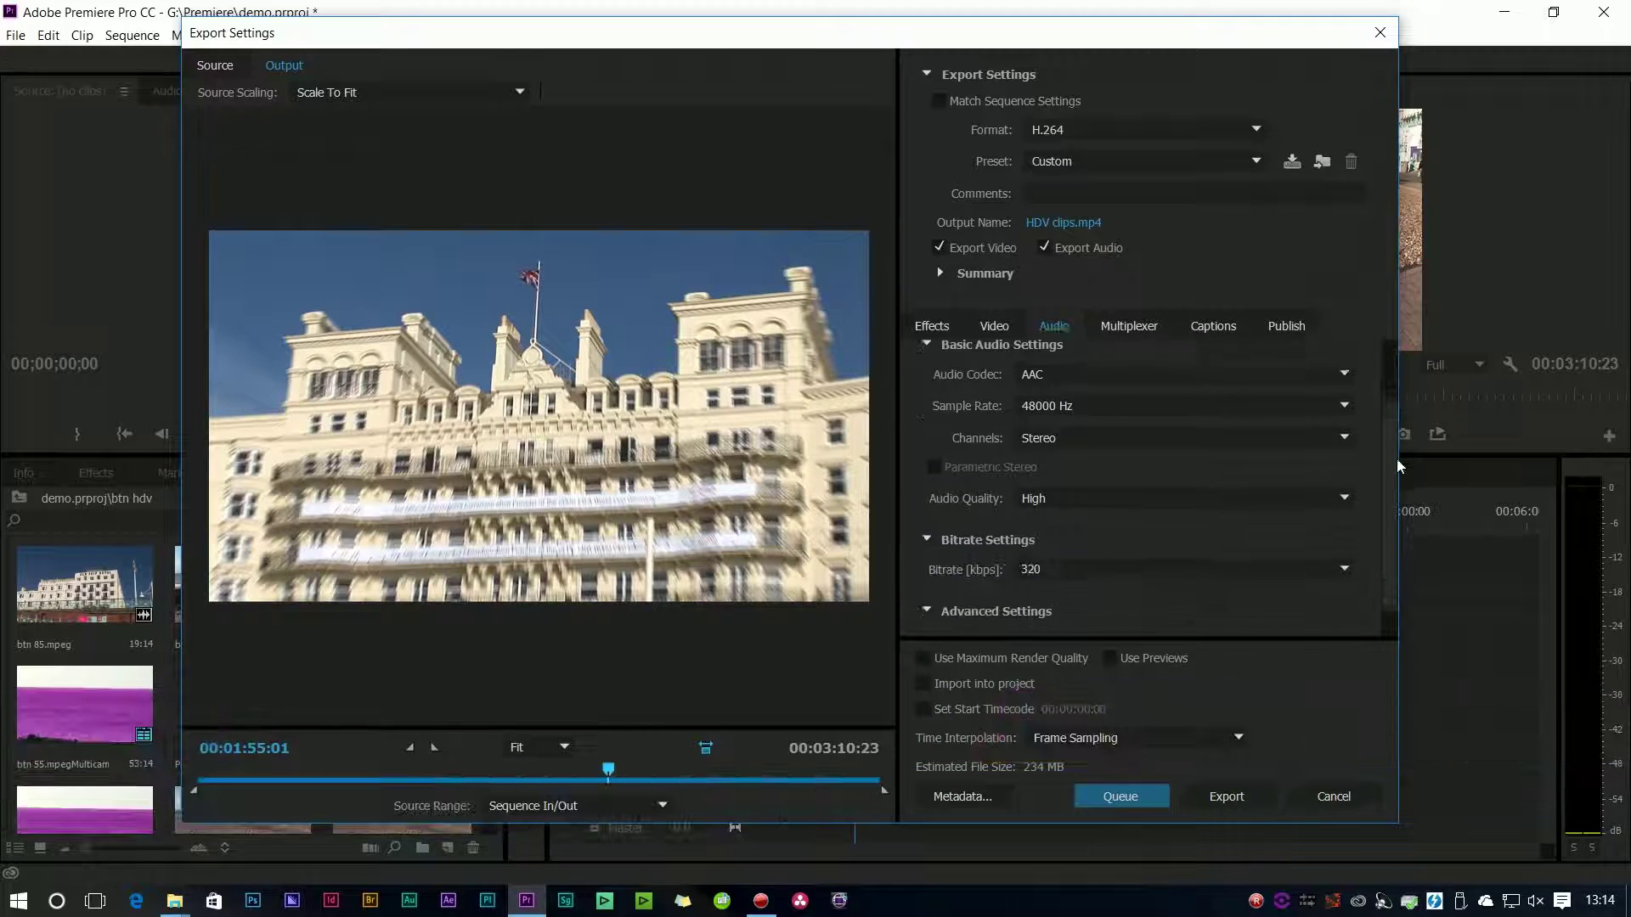
scroll(1388, 506, up, 2)
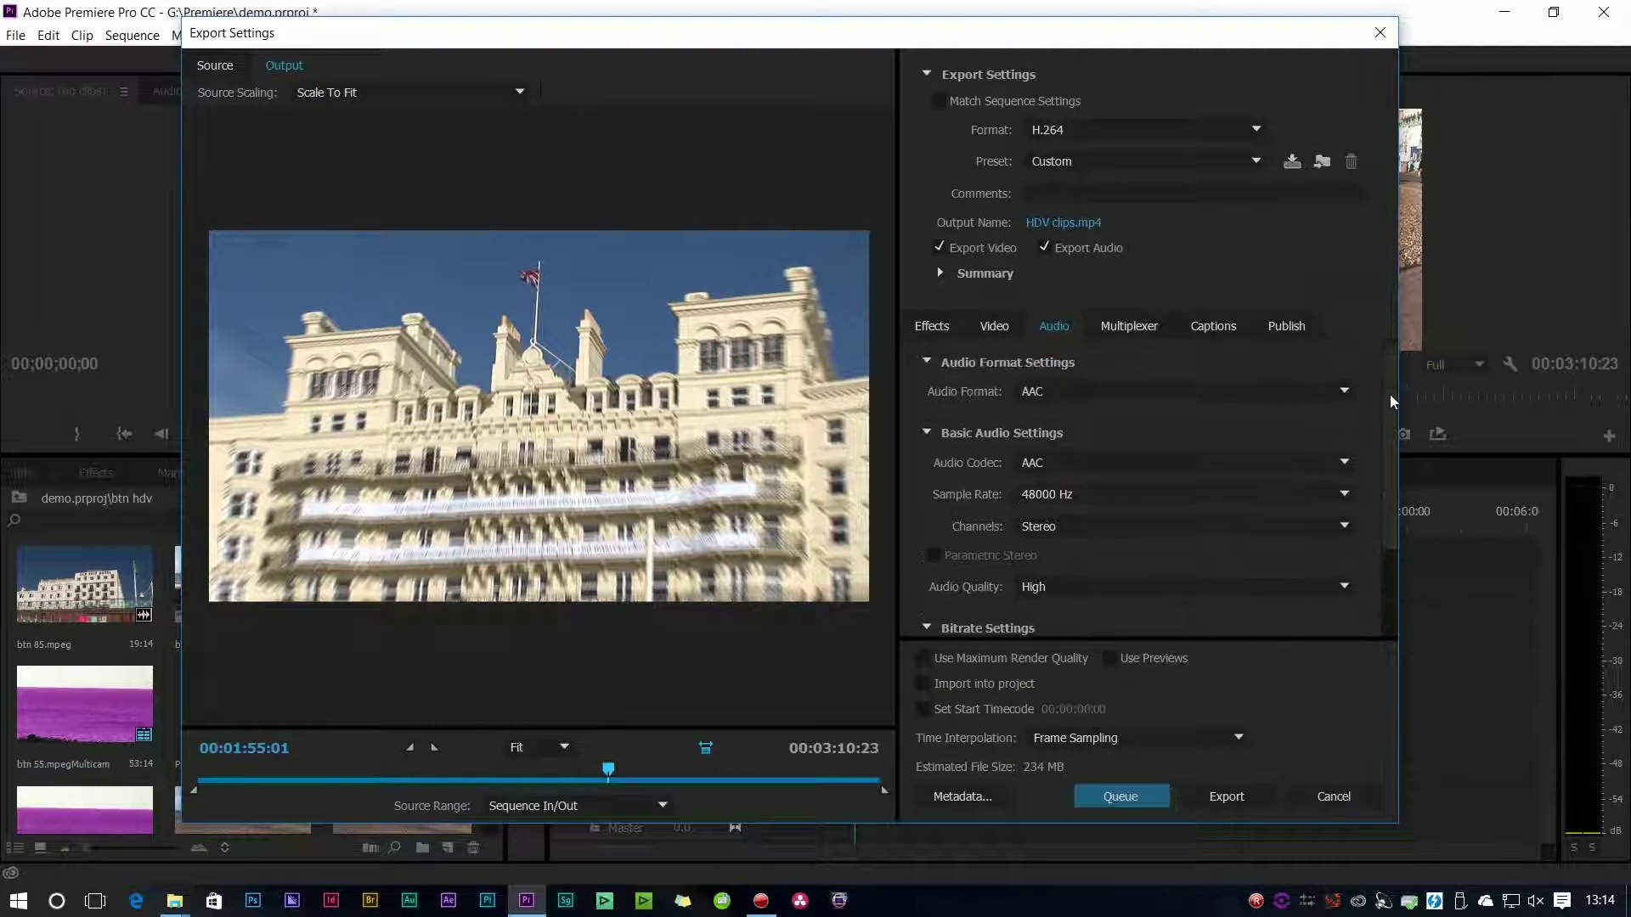
click(1081, 387)
click(1078, 411)
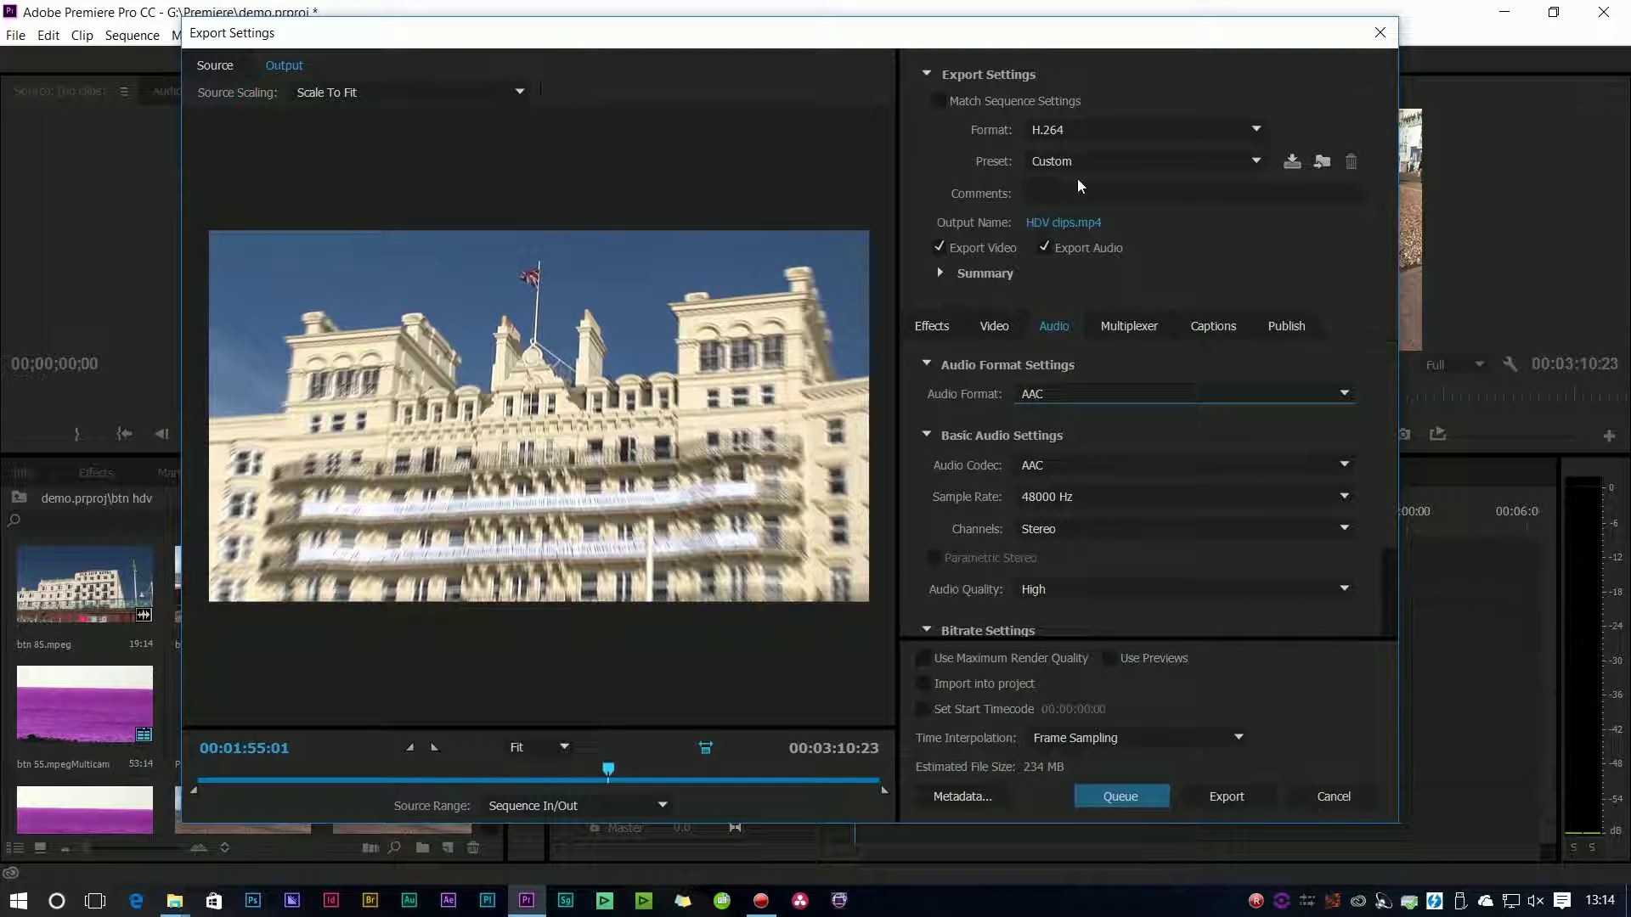
Step: Change the export format from H.264 to QuickTime
click(1086, 130)
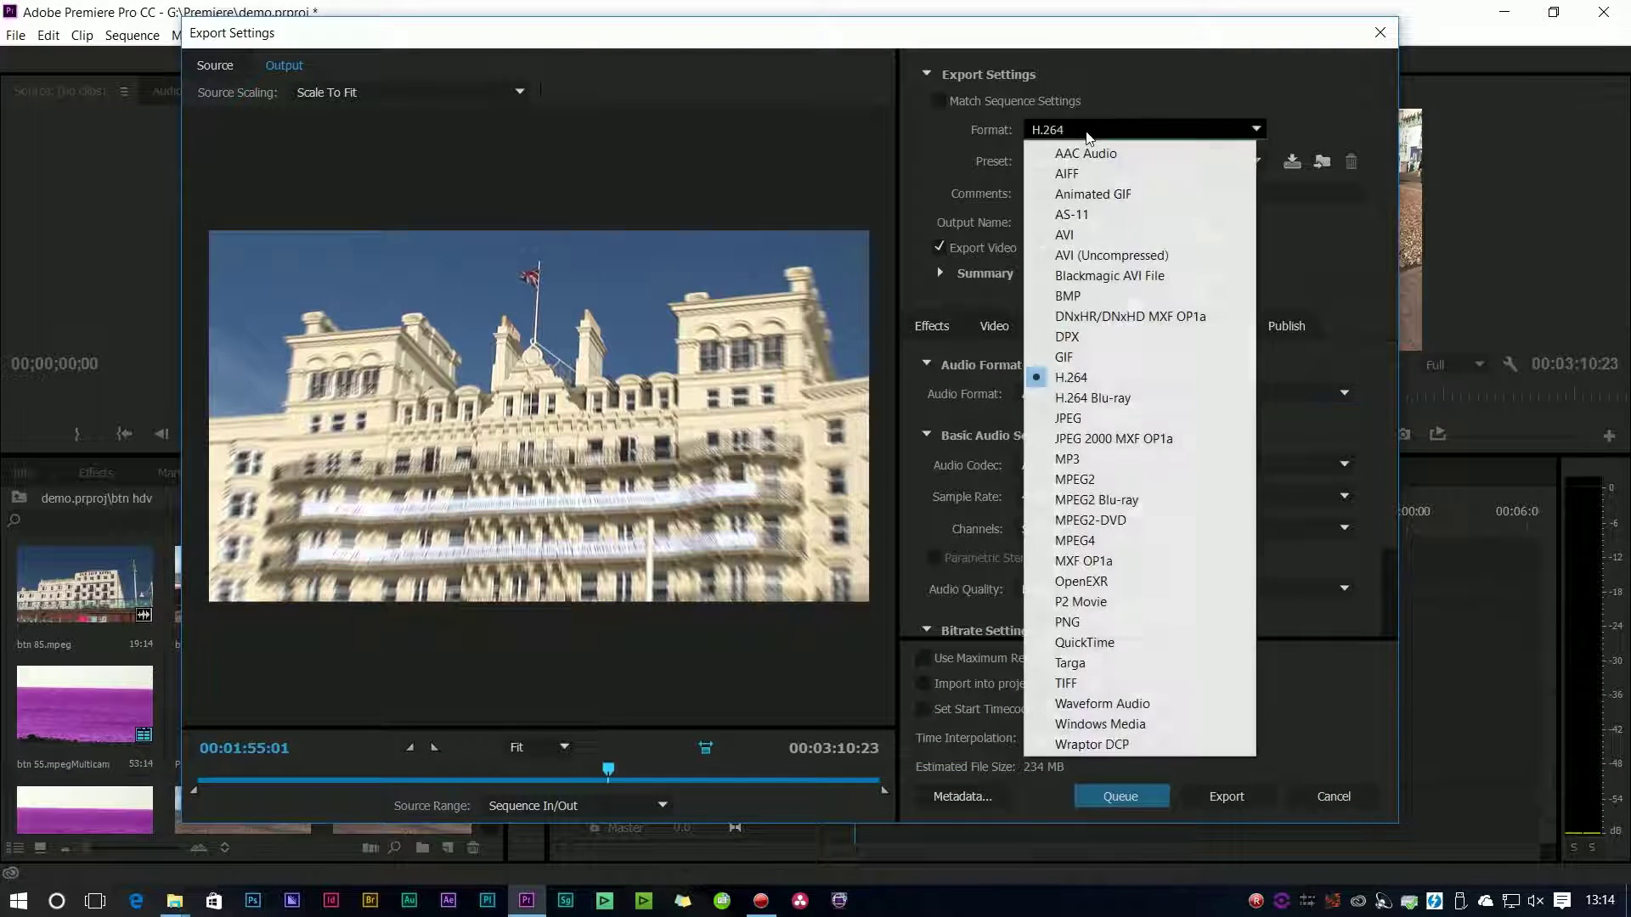
click(1123, 643)
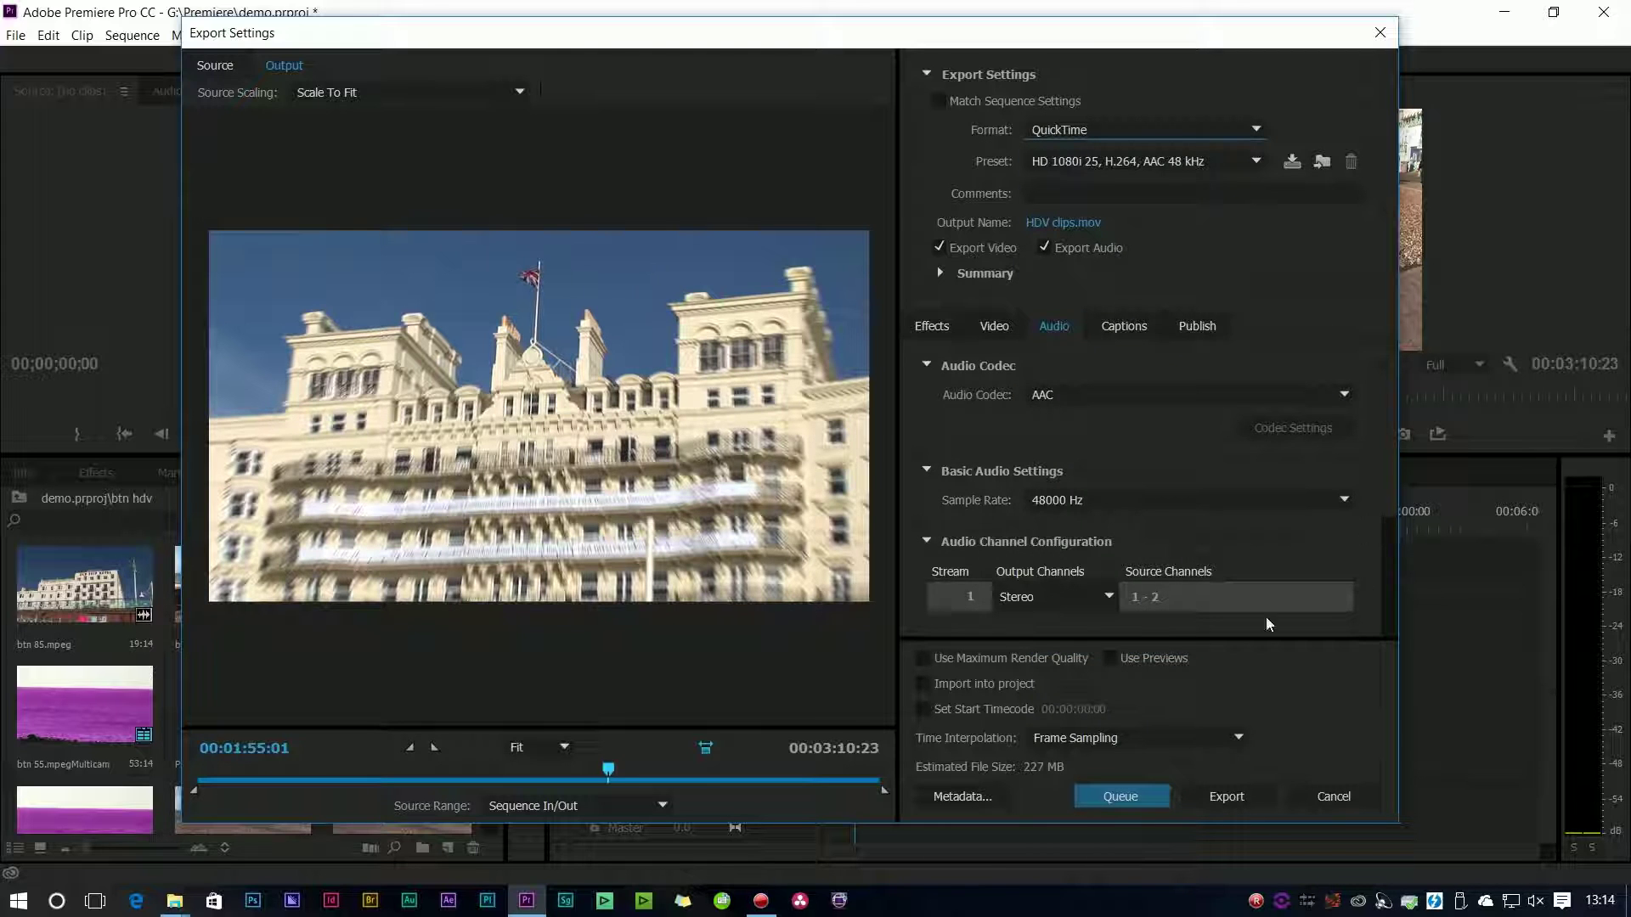
scroll(1377, 505, down, 3)
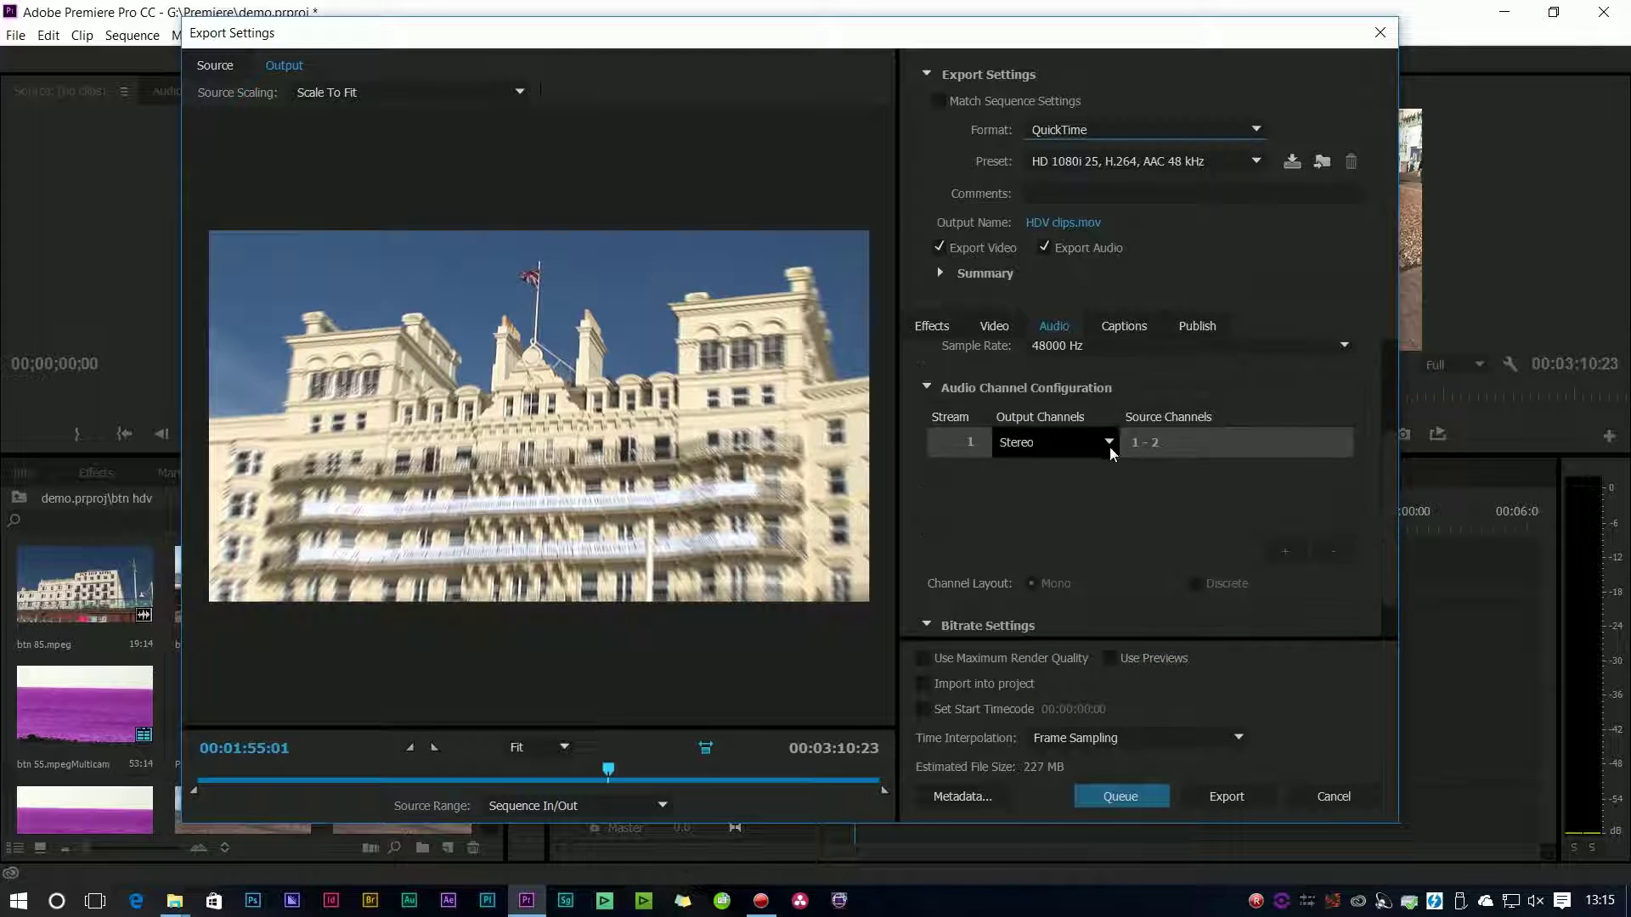
Step: Try 2 Channels and Mono for output channels, then settle on Stereo
click(1106, 445)
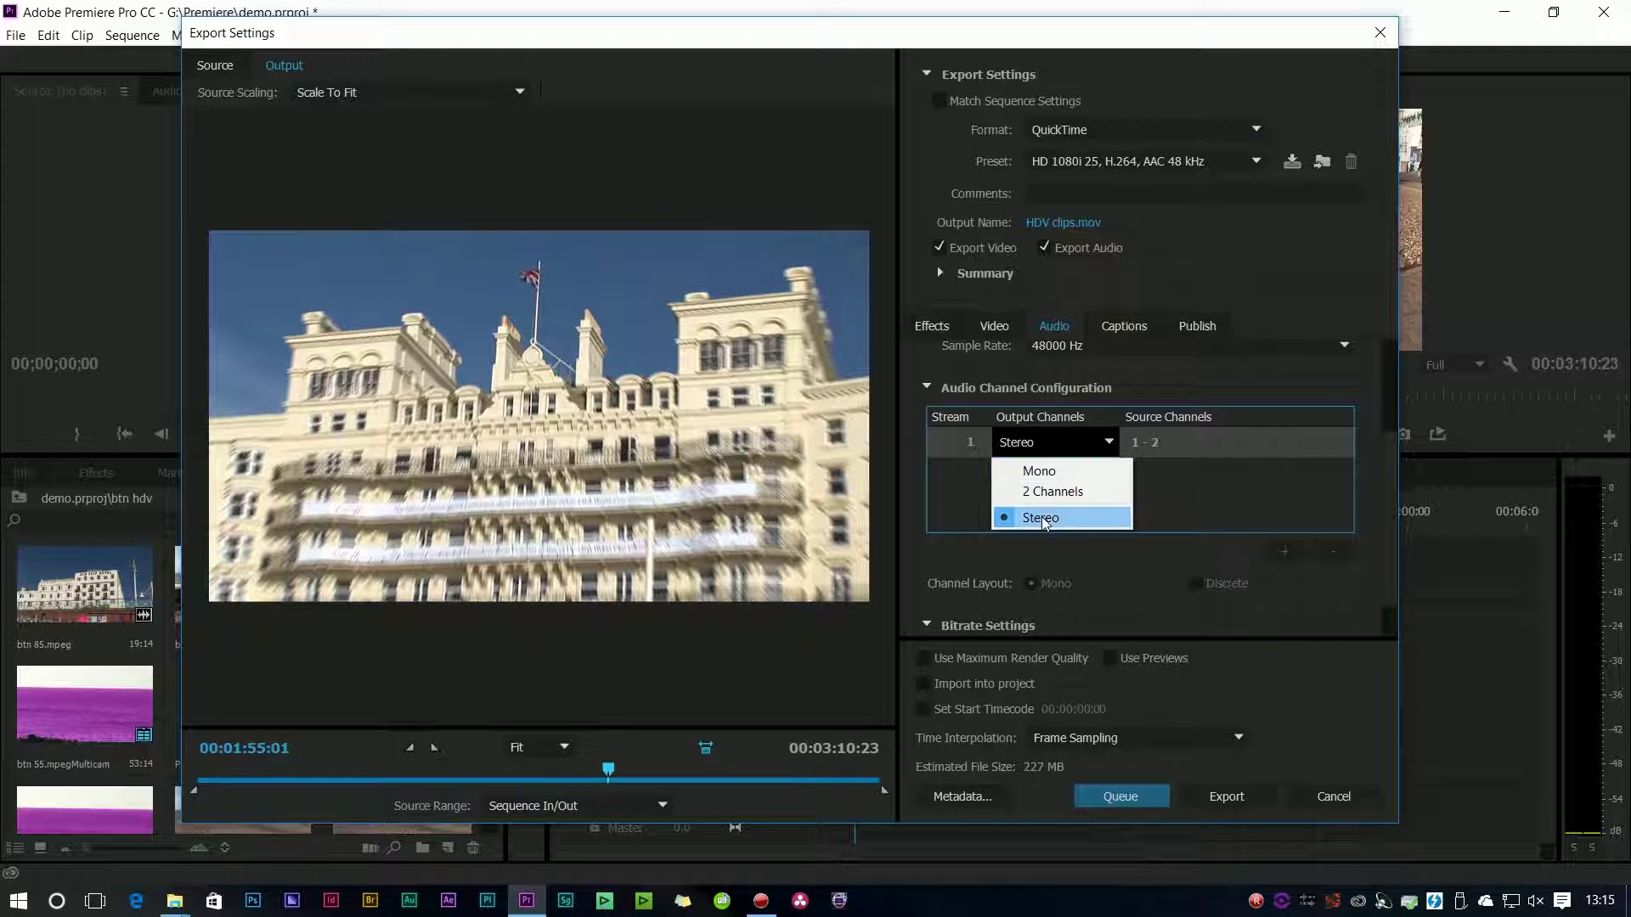
click(1052, 520)
click(1106, 443)
click(1085, 491)
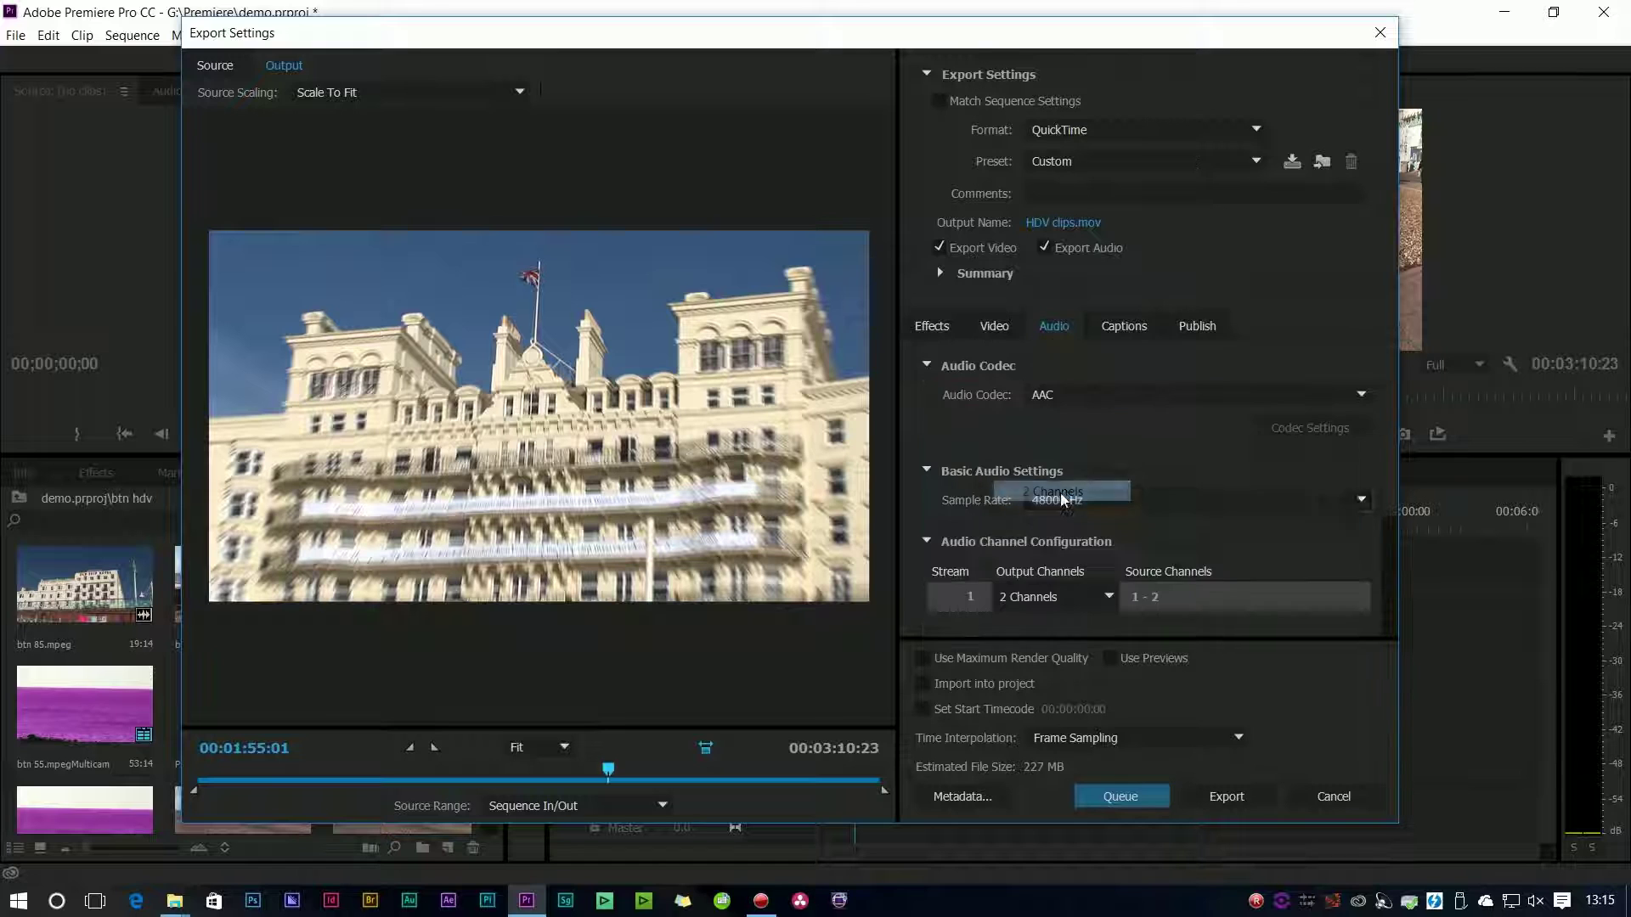
click(1105, 596)
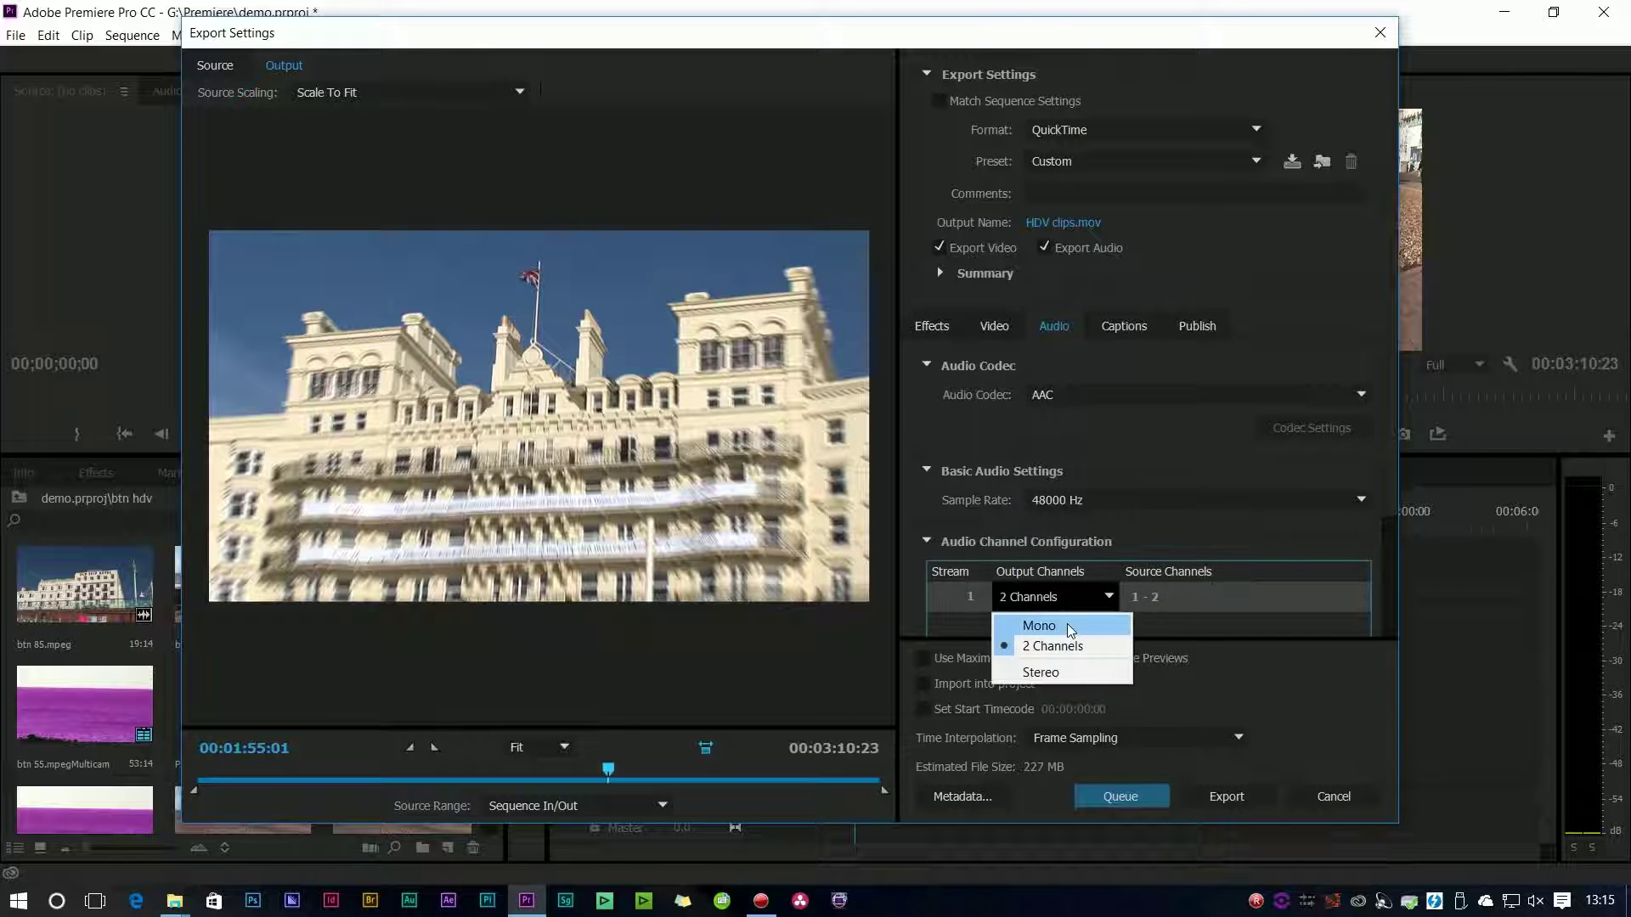
click(1040, 624)
click(1086, 598)
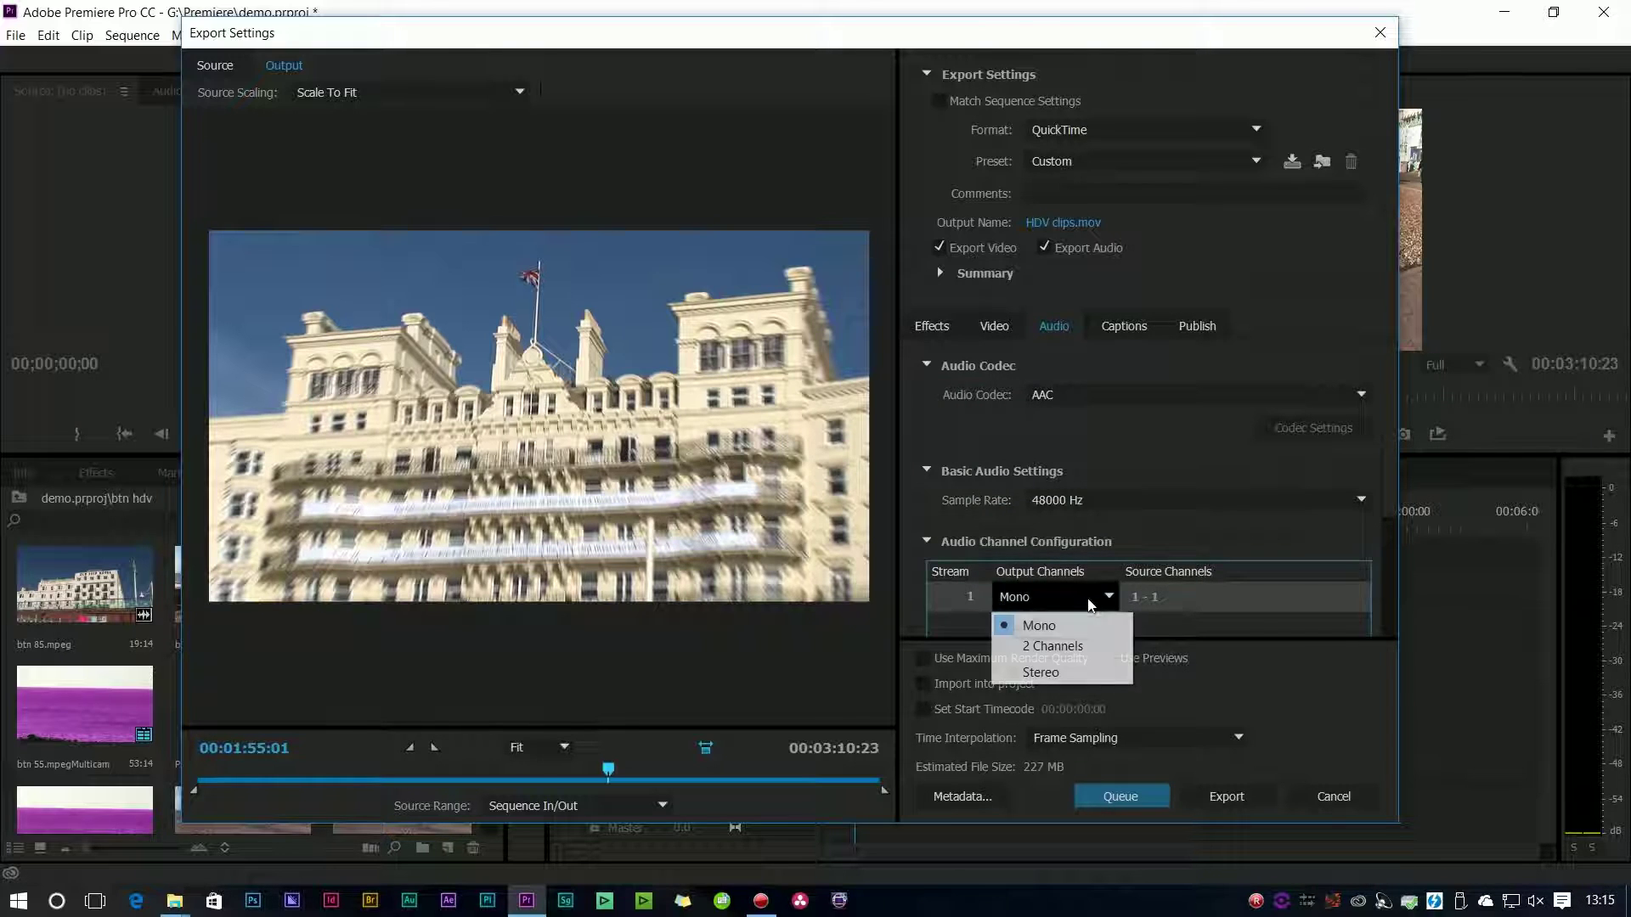
click(1062, 671)
scroll(1381, 470, down, 3)
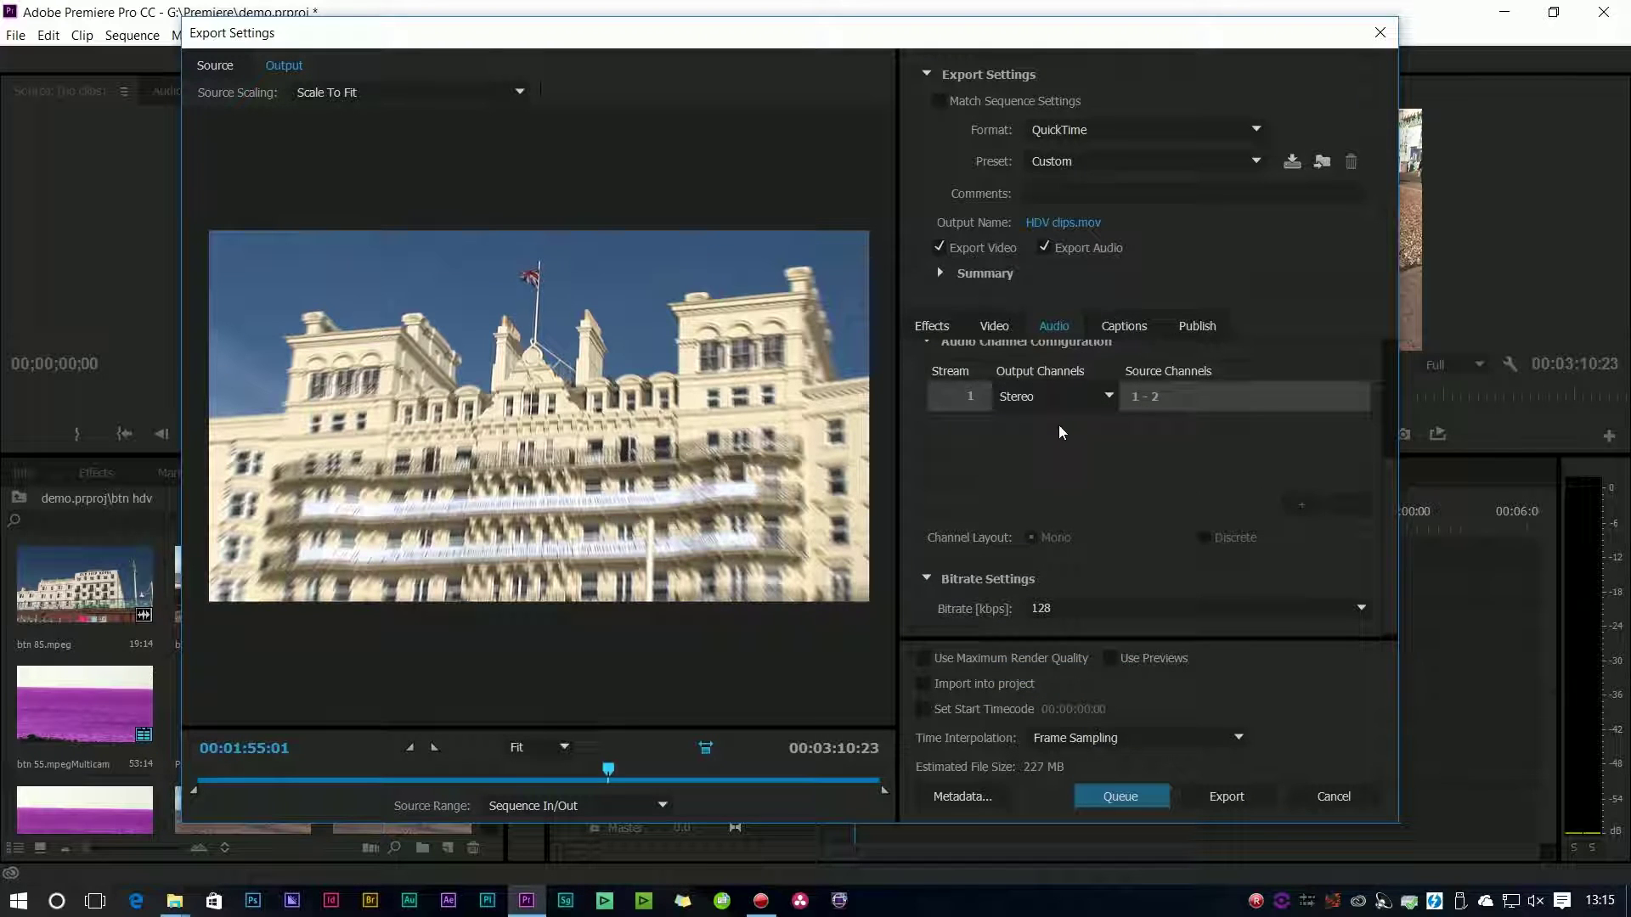
scroll(1058, 425, up, 2)
scroll(1059, 425, down, 2)
Step: Show the caption options, then scroll through the Publish destinations for Creative Cloud and Facebook
click(1122, 330)
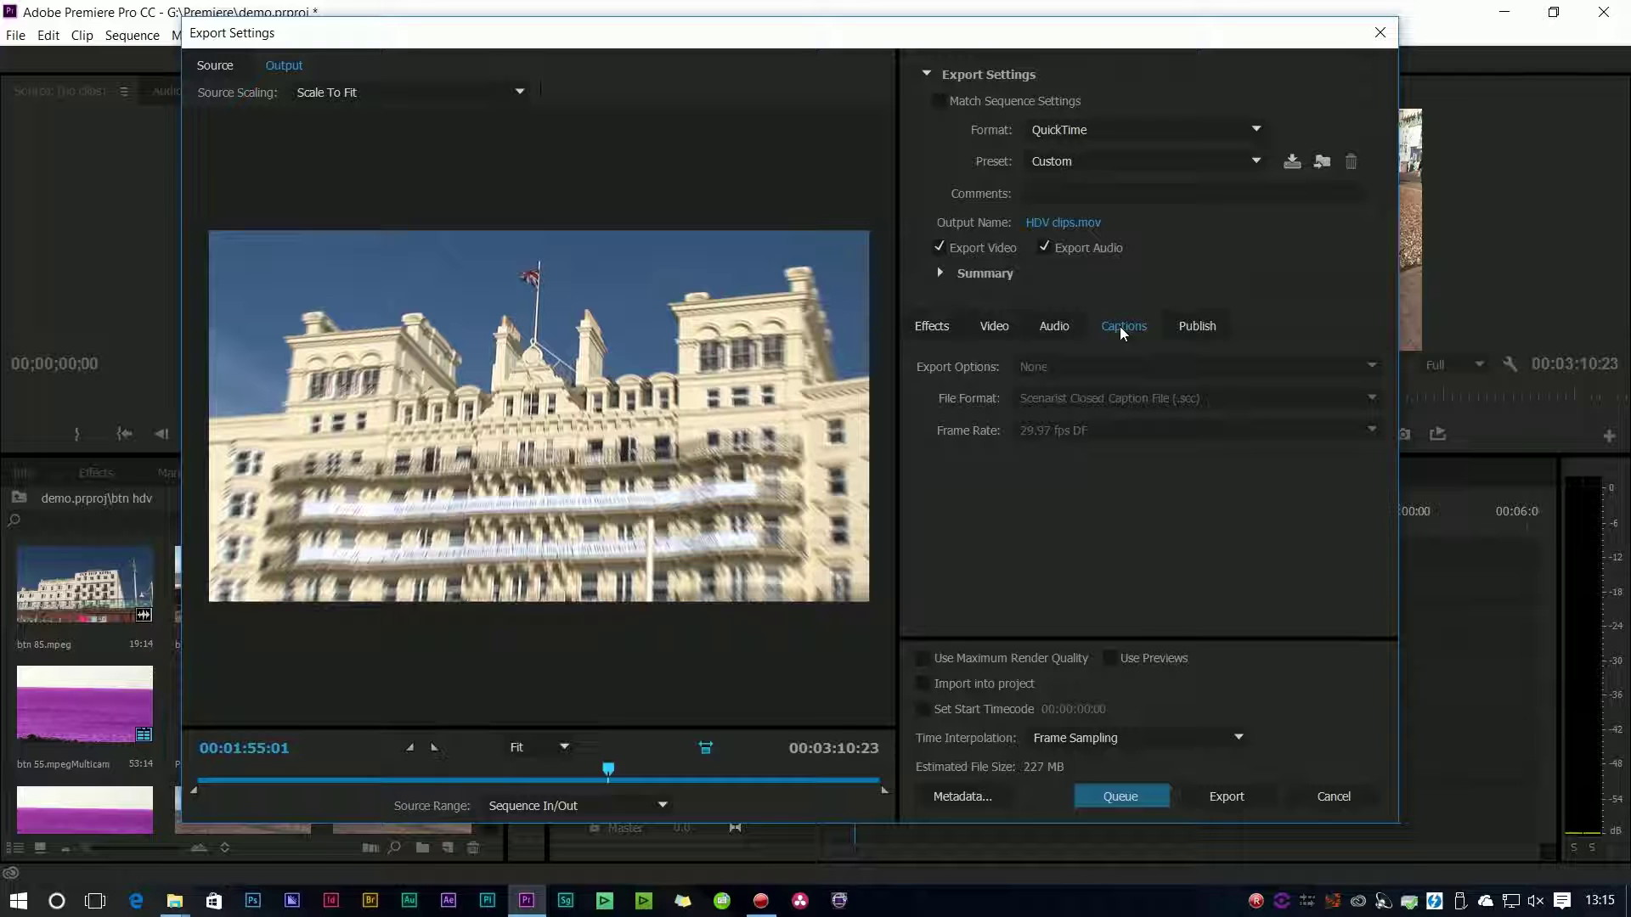
click(1220, 337)
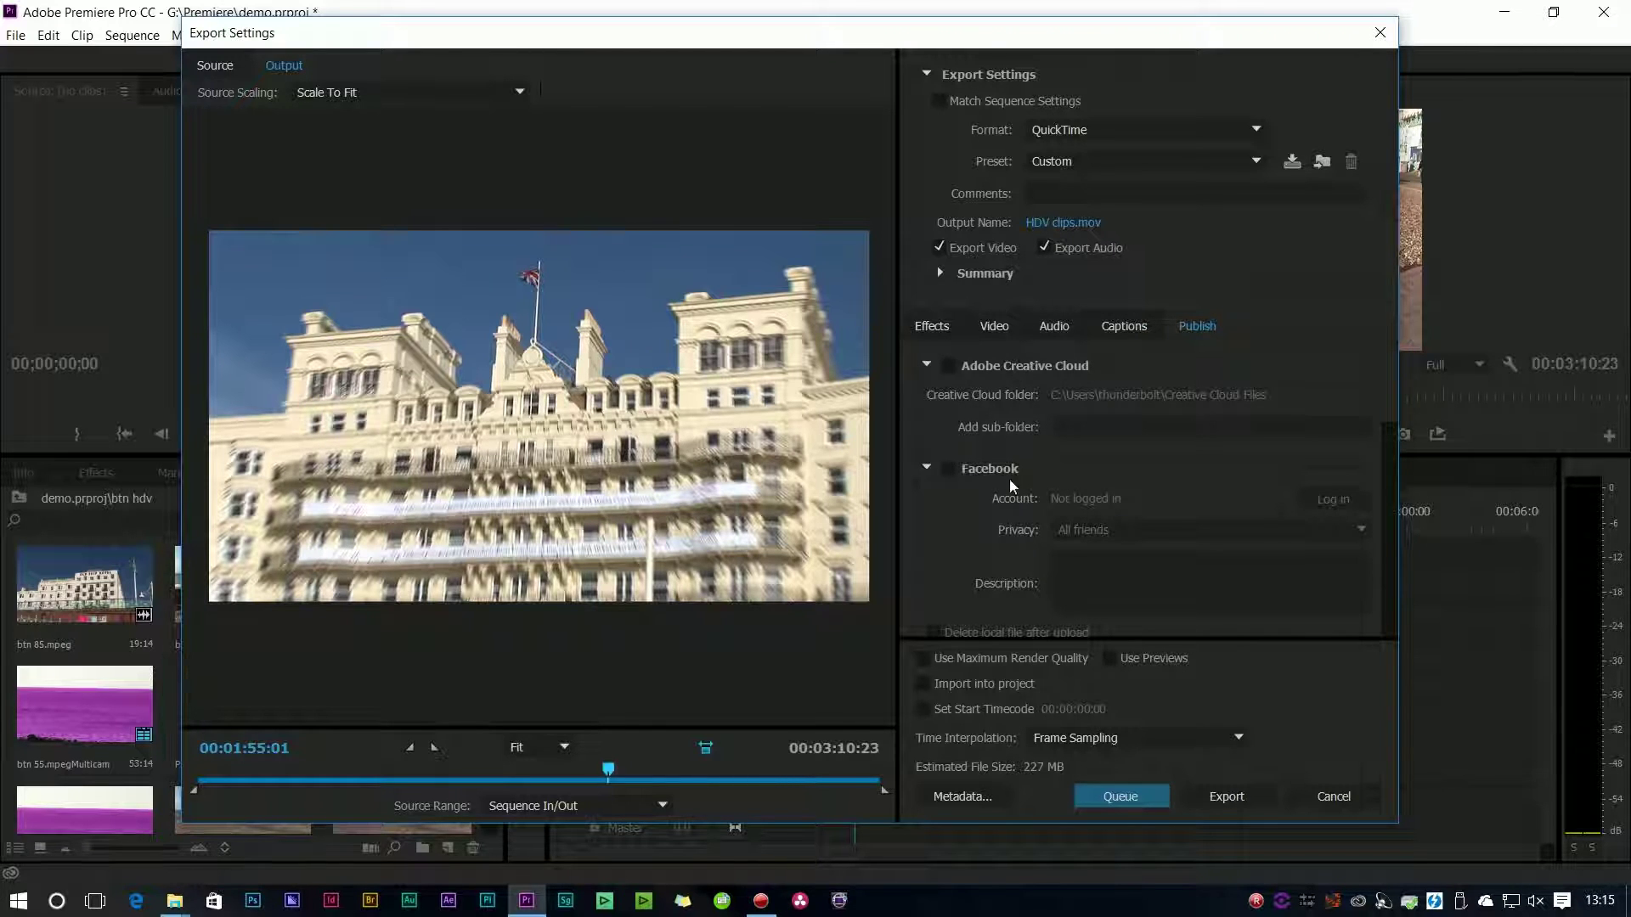
drag(1396, 399, 1152, 601)
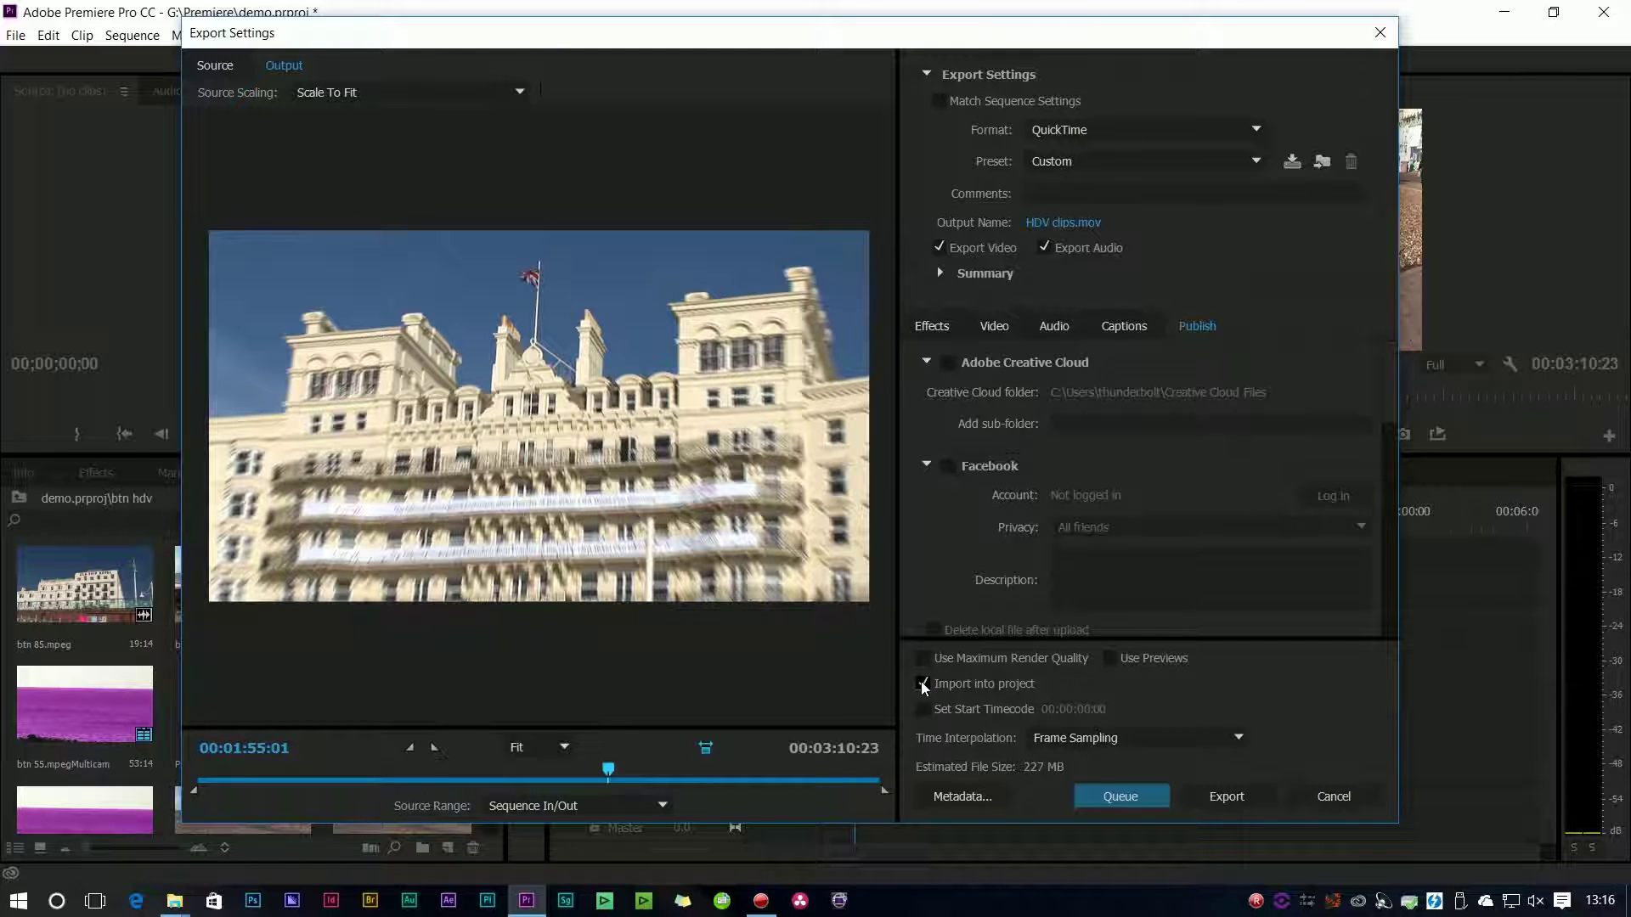
click(924, 685)
click(920, 682)
click(923, 710)
click(1168, 739)
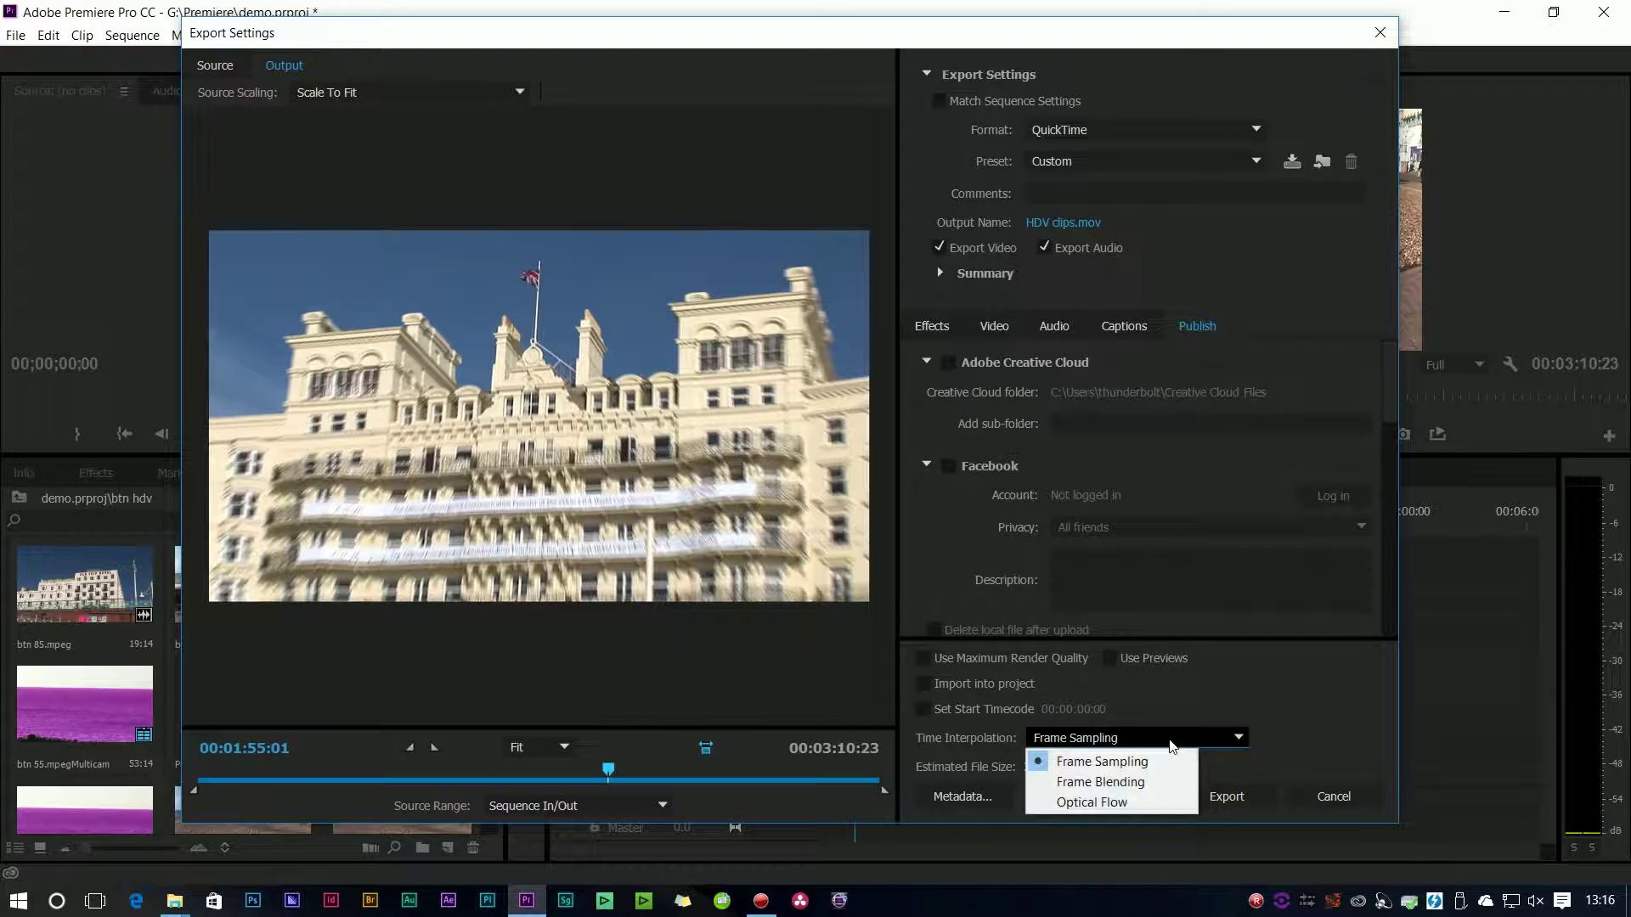
click(1148, 736)
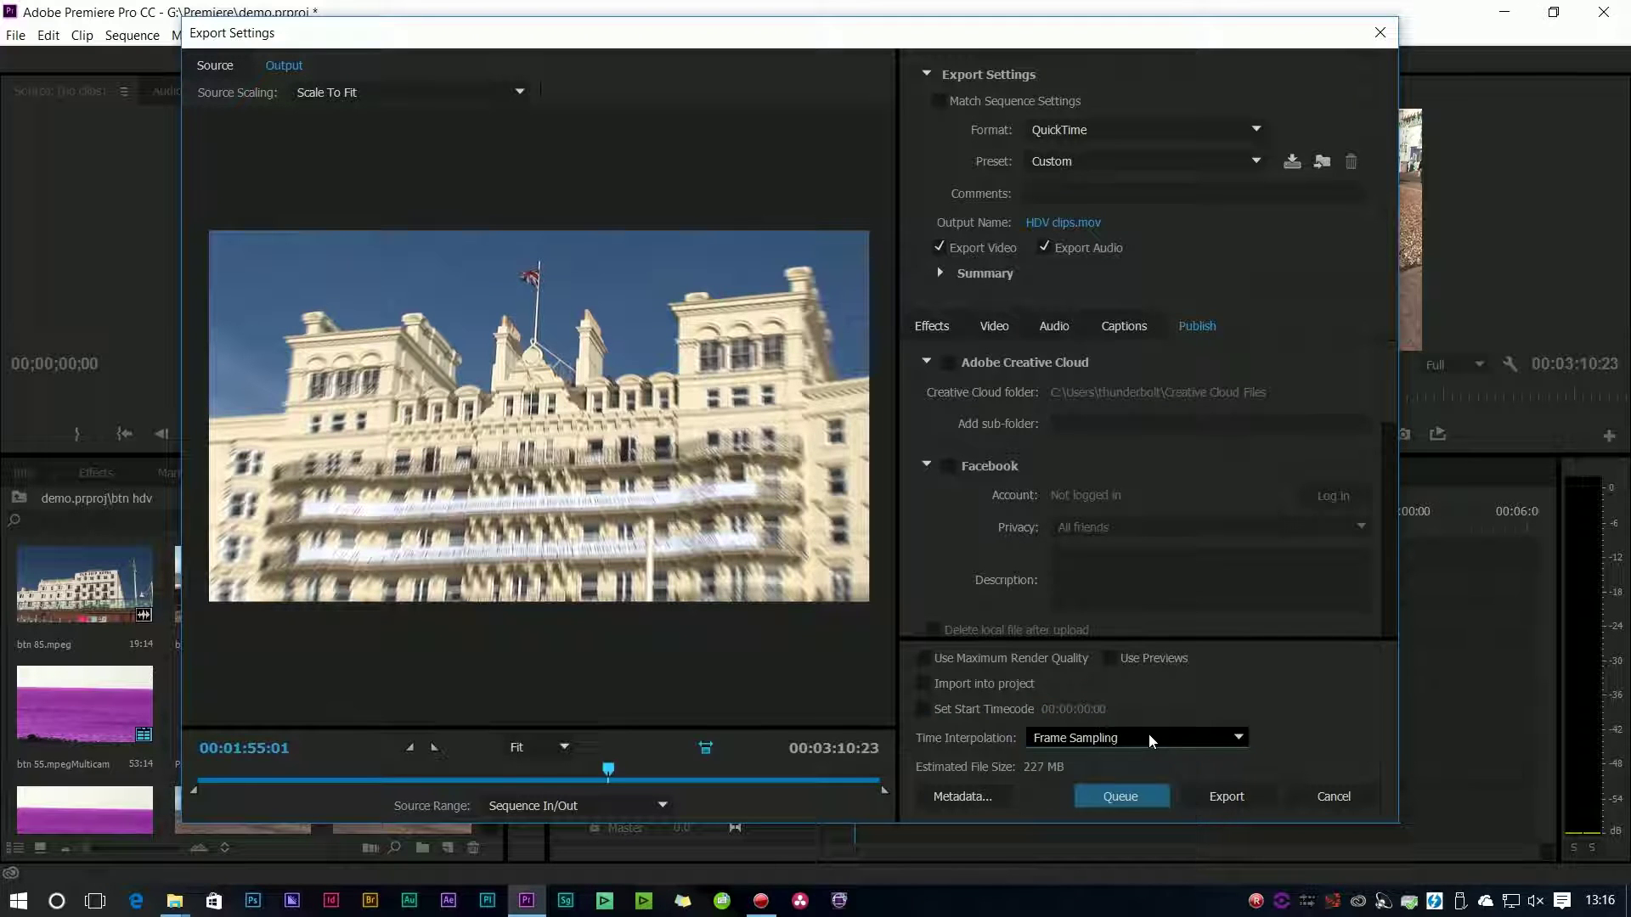
Step: Set the video export frame rate to 30 fps
click(992, 328)
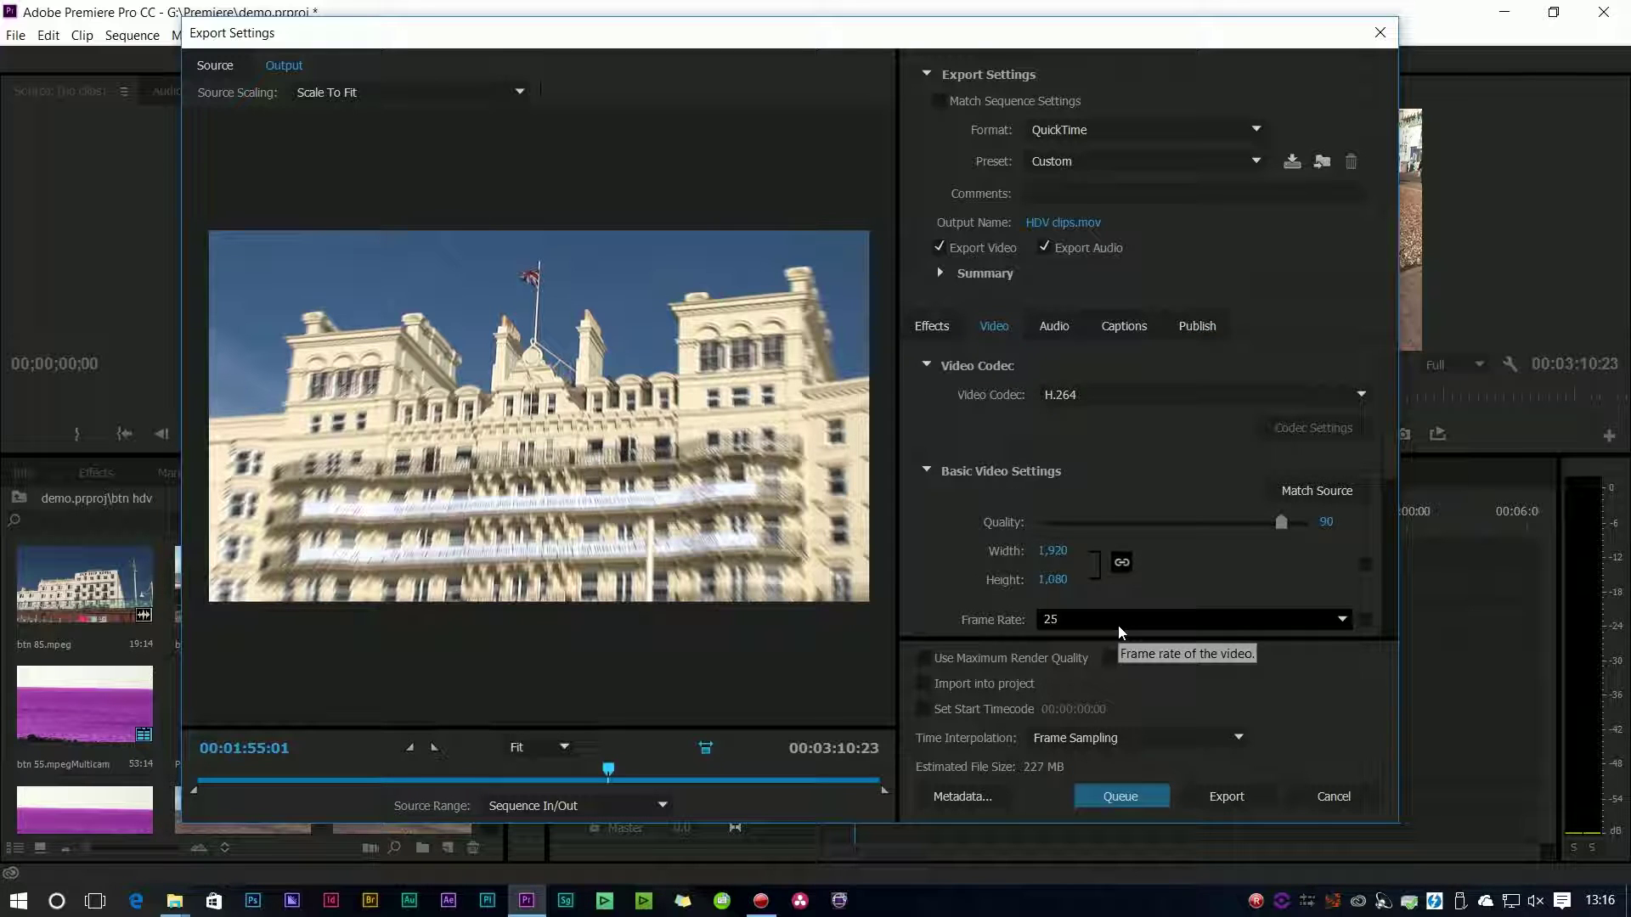
click(1070, 617)
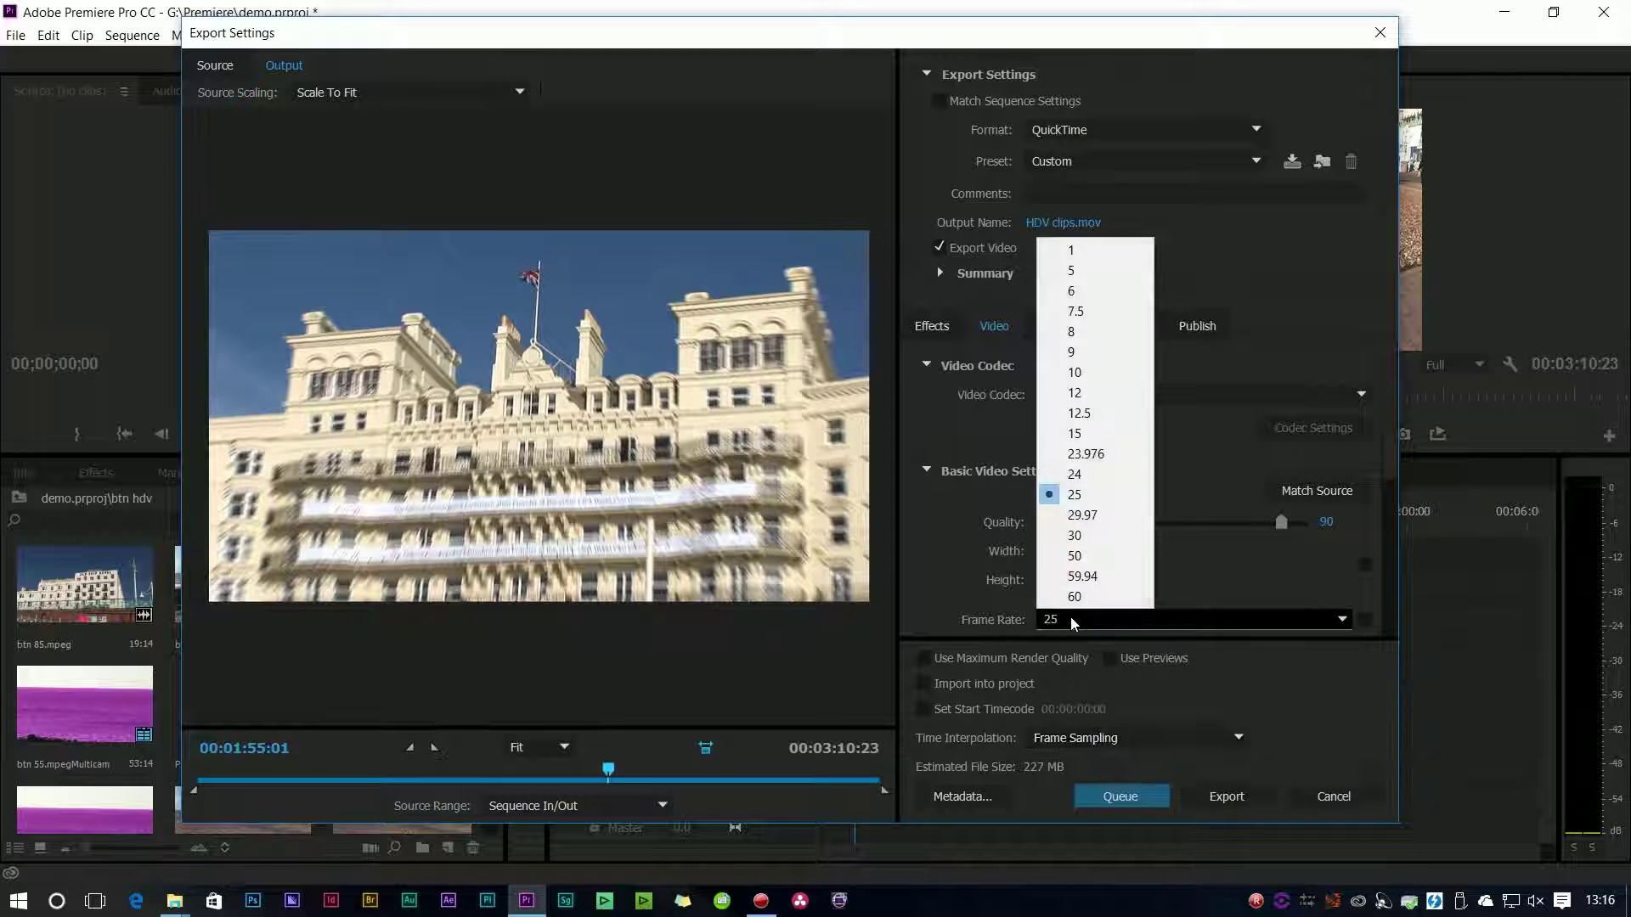
click(1083, 534)
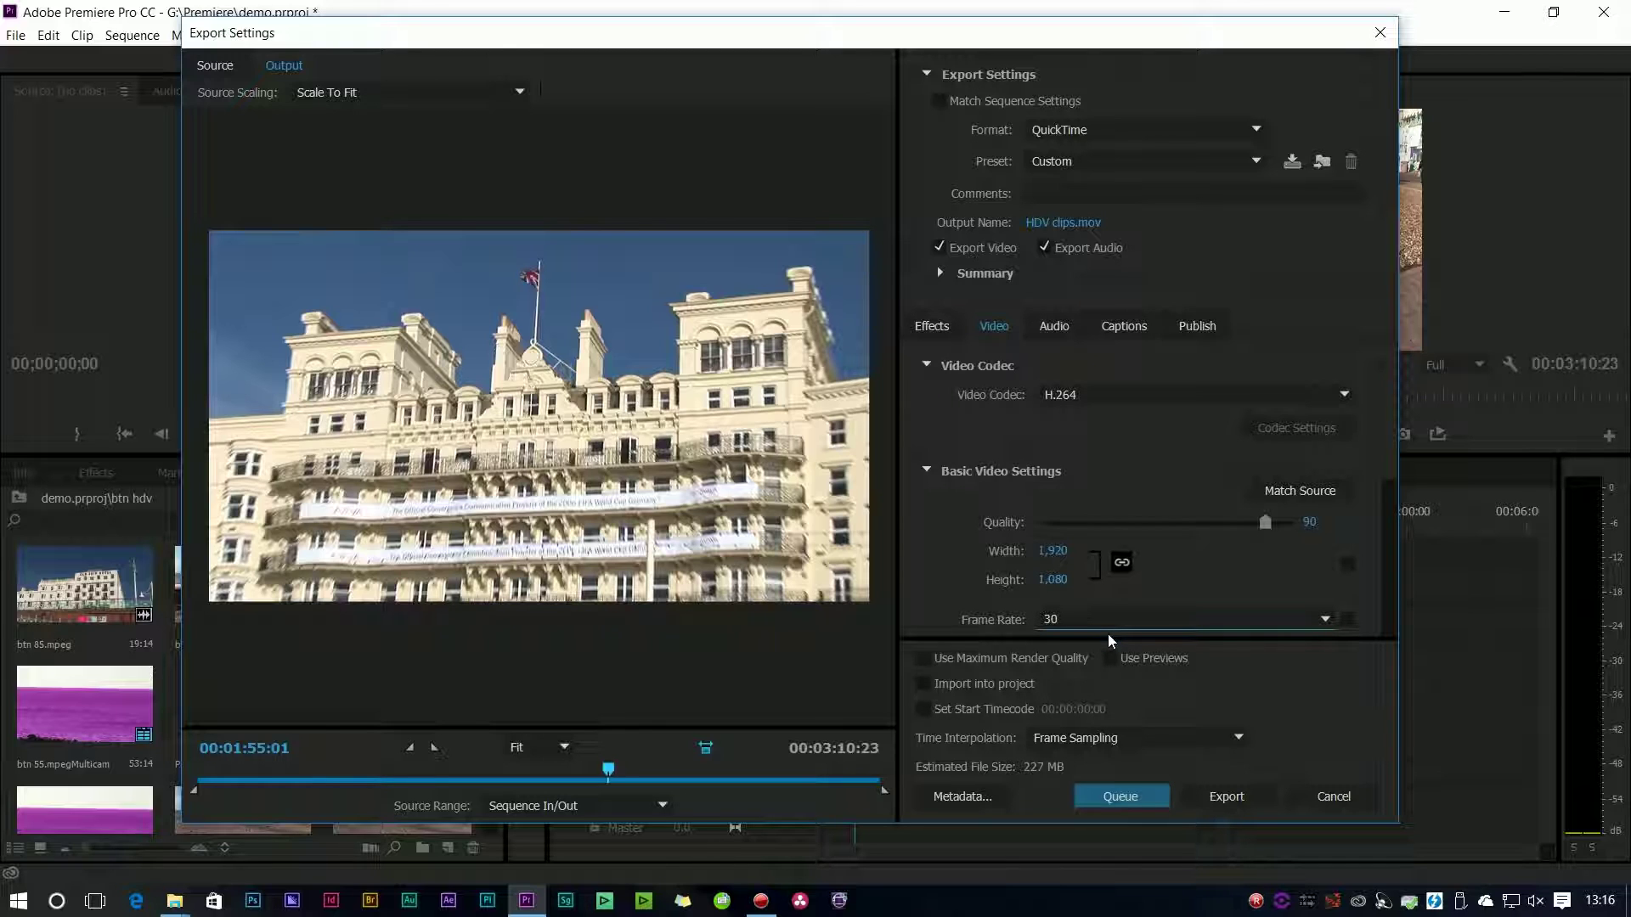
Step: Set time interpolation to Optical Flow and queue the export
click(1108, 742)
click(1104, 775)
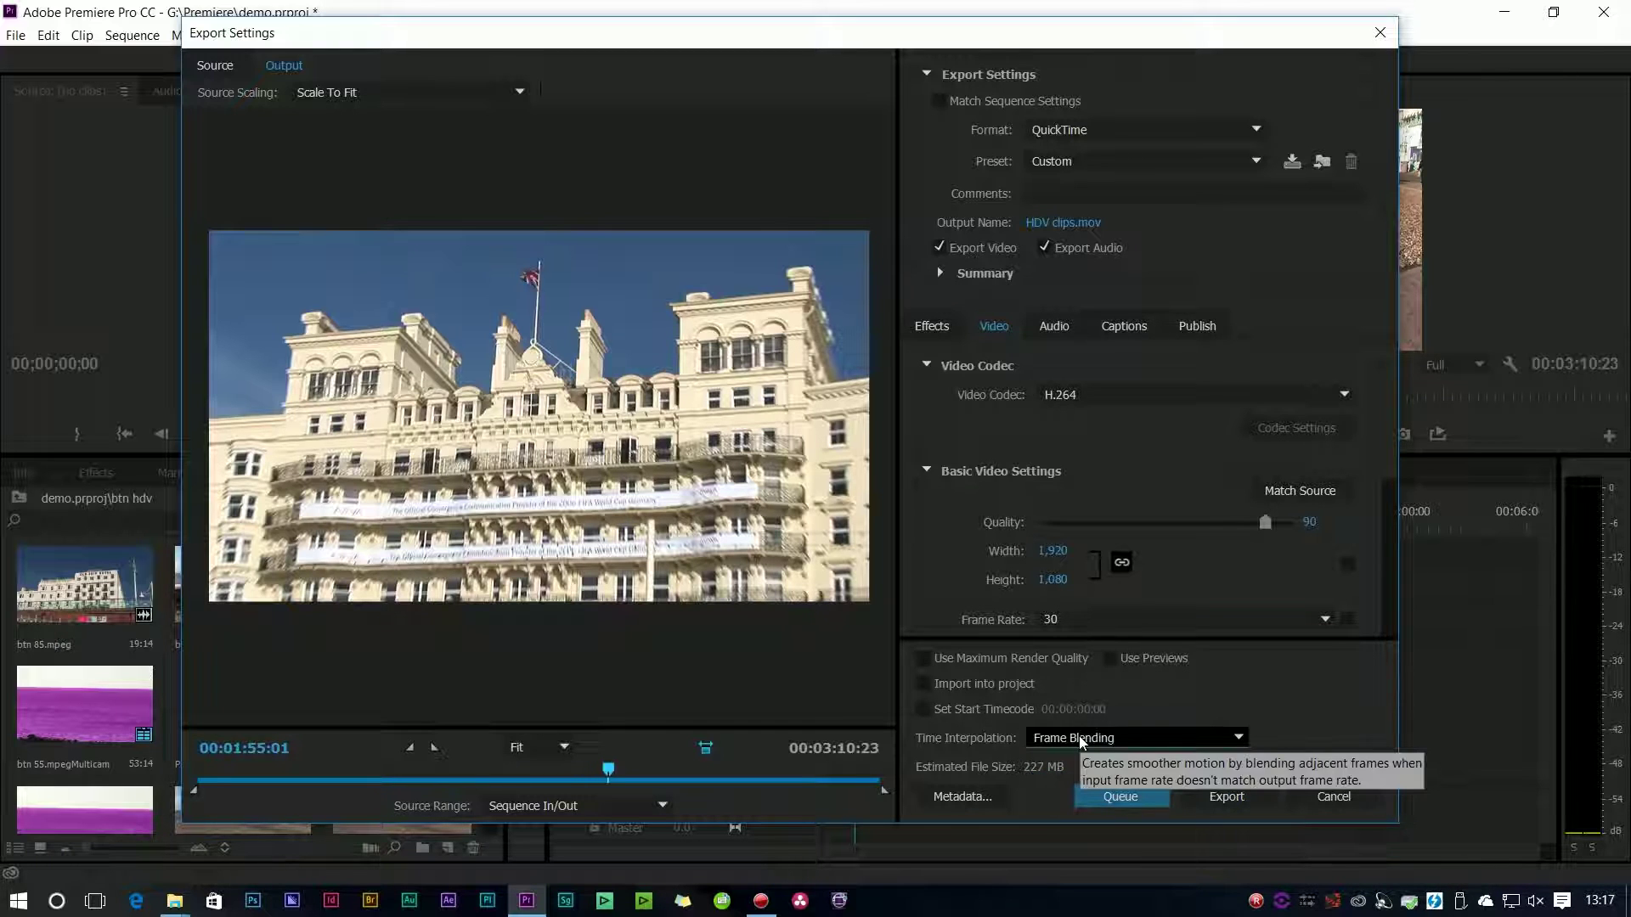
click(1079, 737)
click(1101, 800)
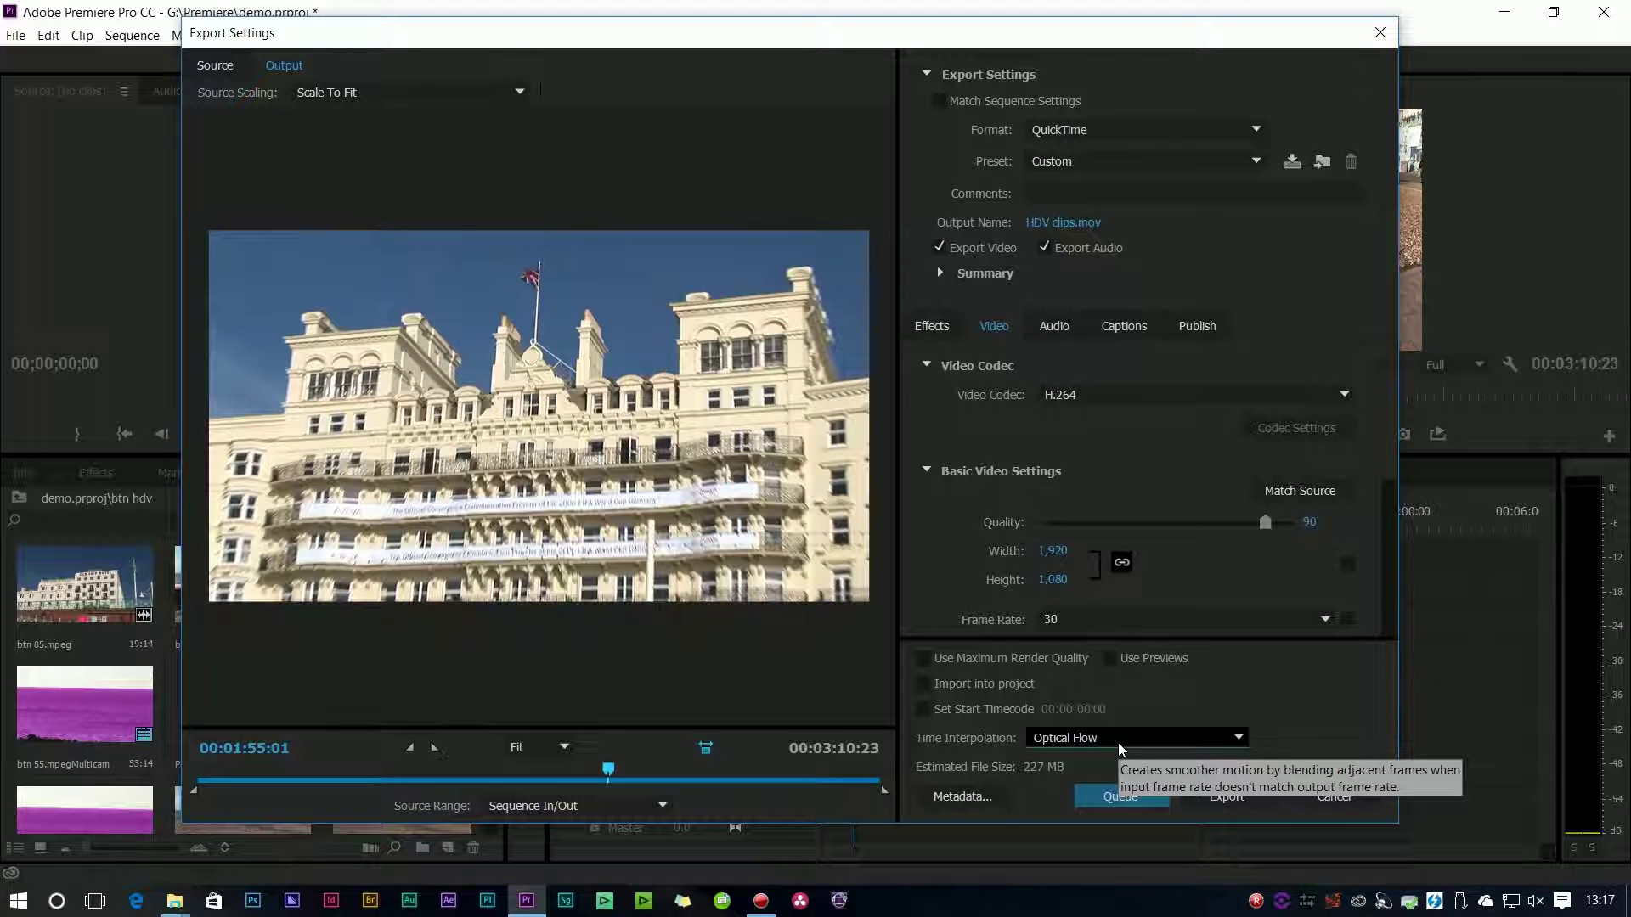
click(1120, 797)
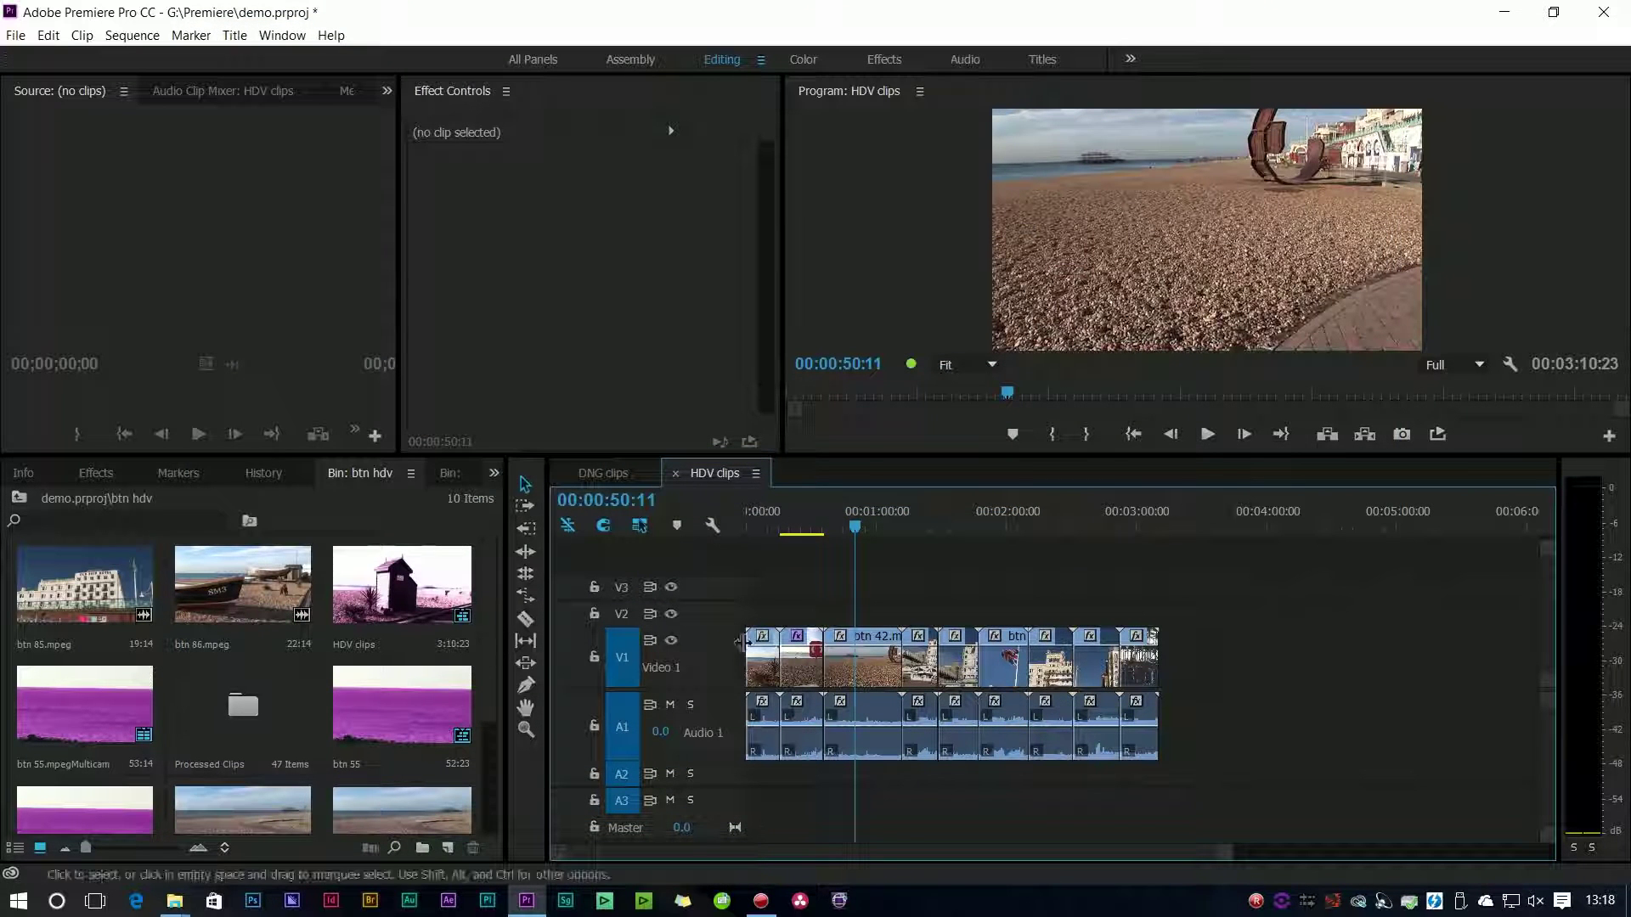
Step: Create a new sequence with a 5.1 master audio track
click(449, 848)
click(502, 622)
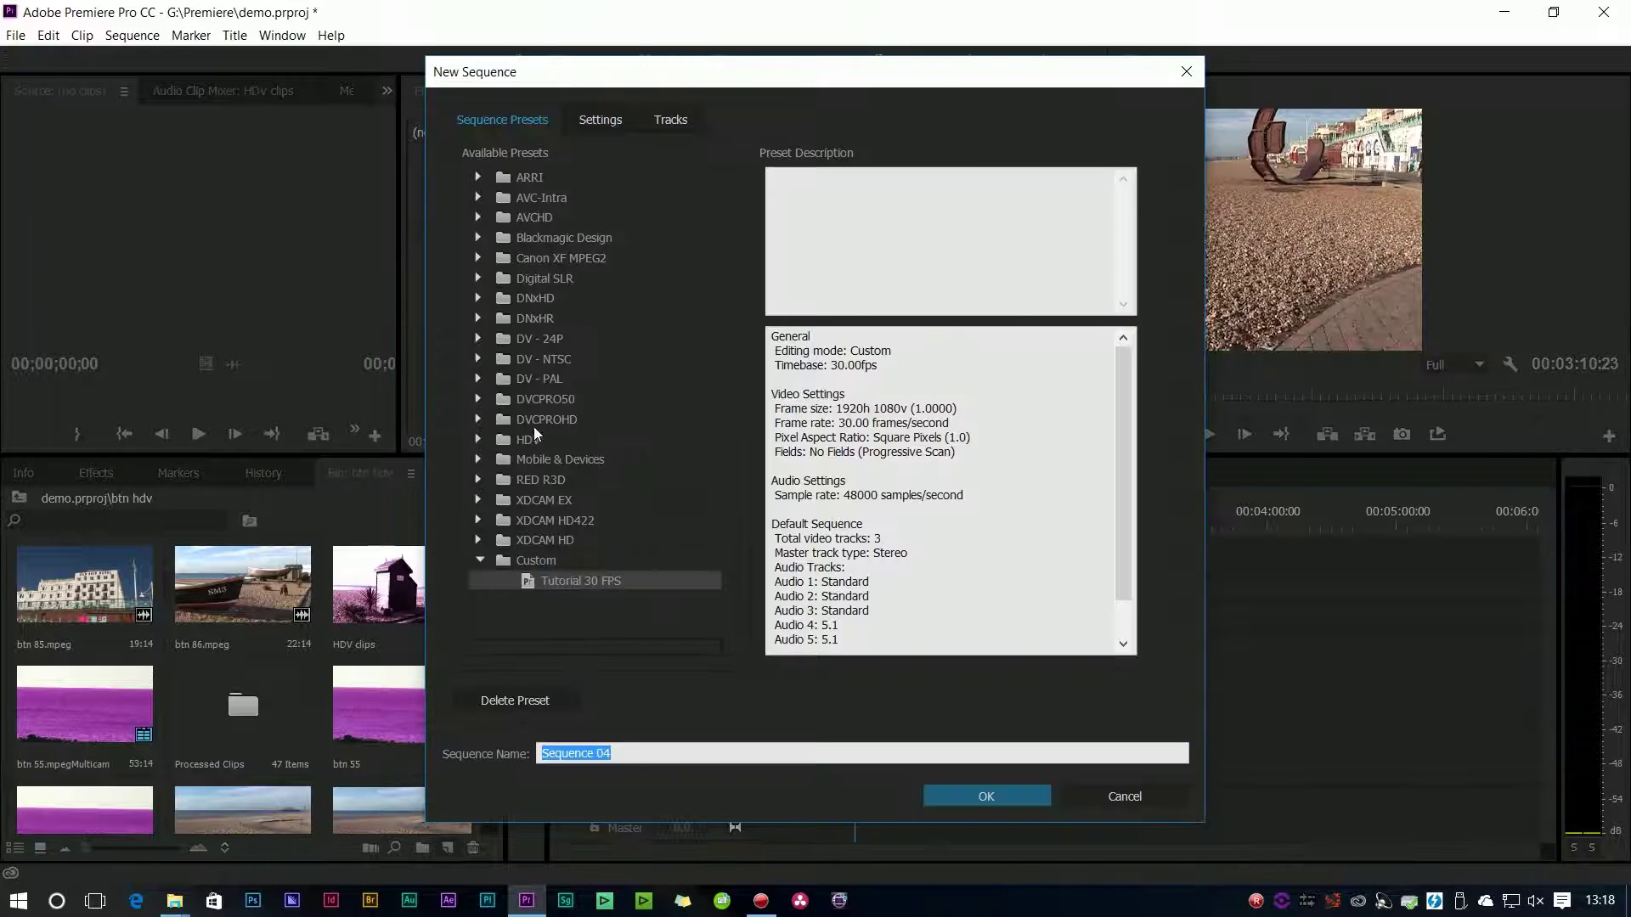
click(670, 120)
click(679, 250)
click(662, 295)
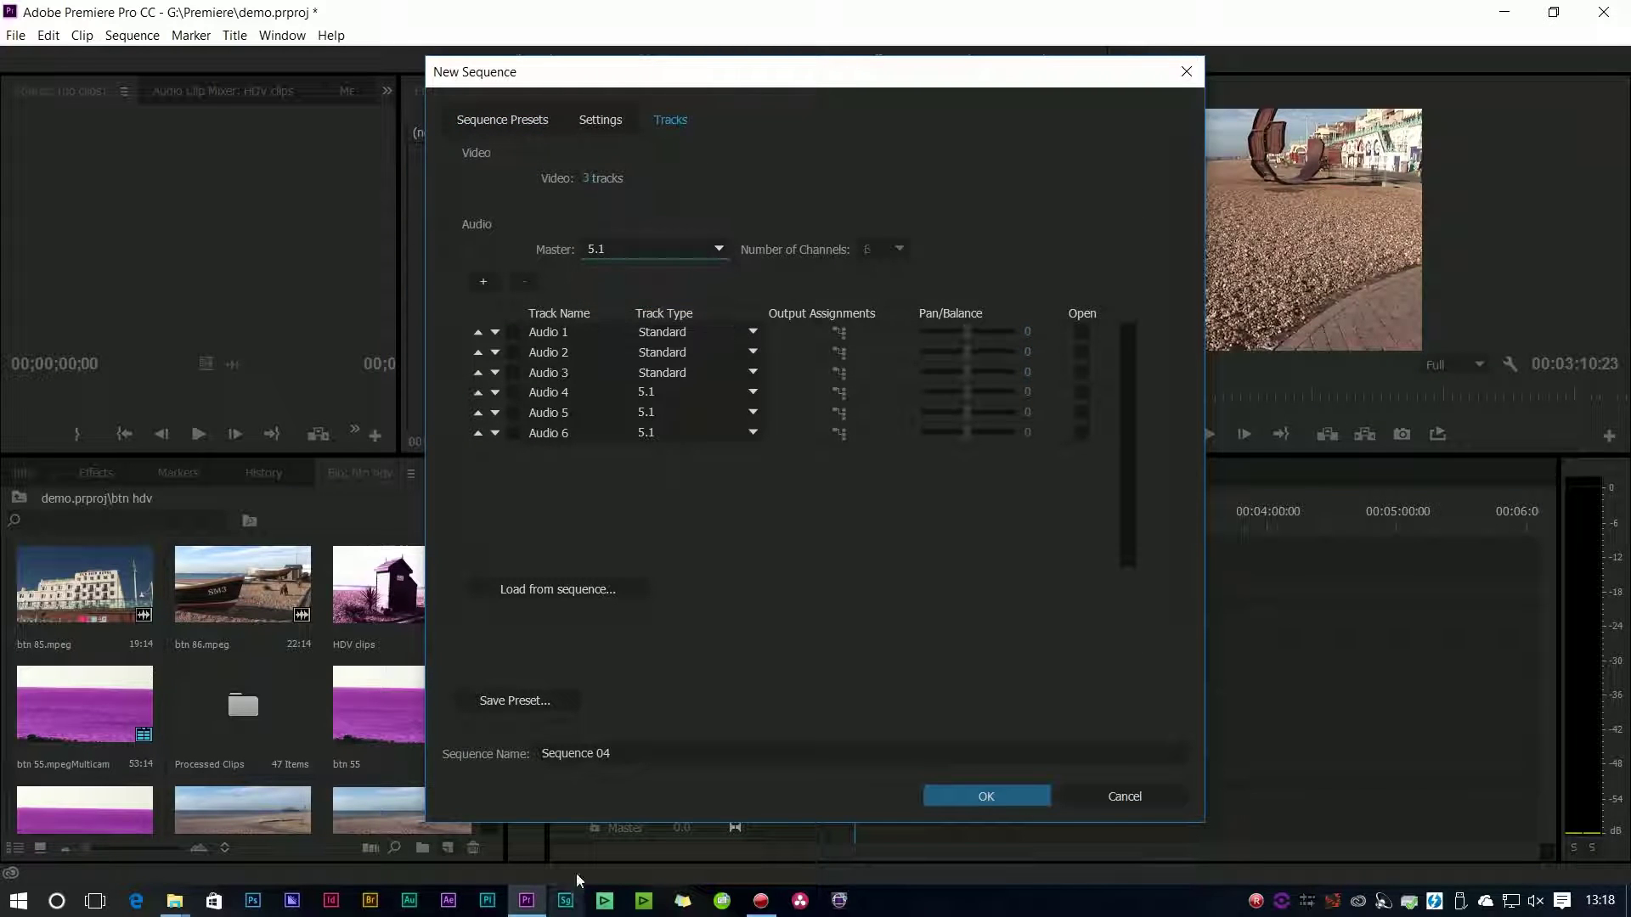
click(972, 790)
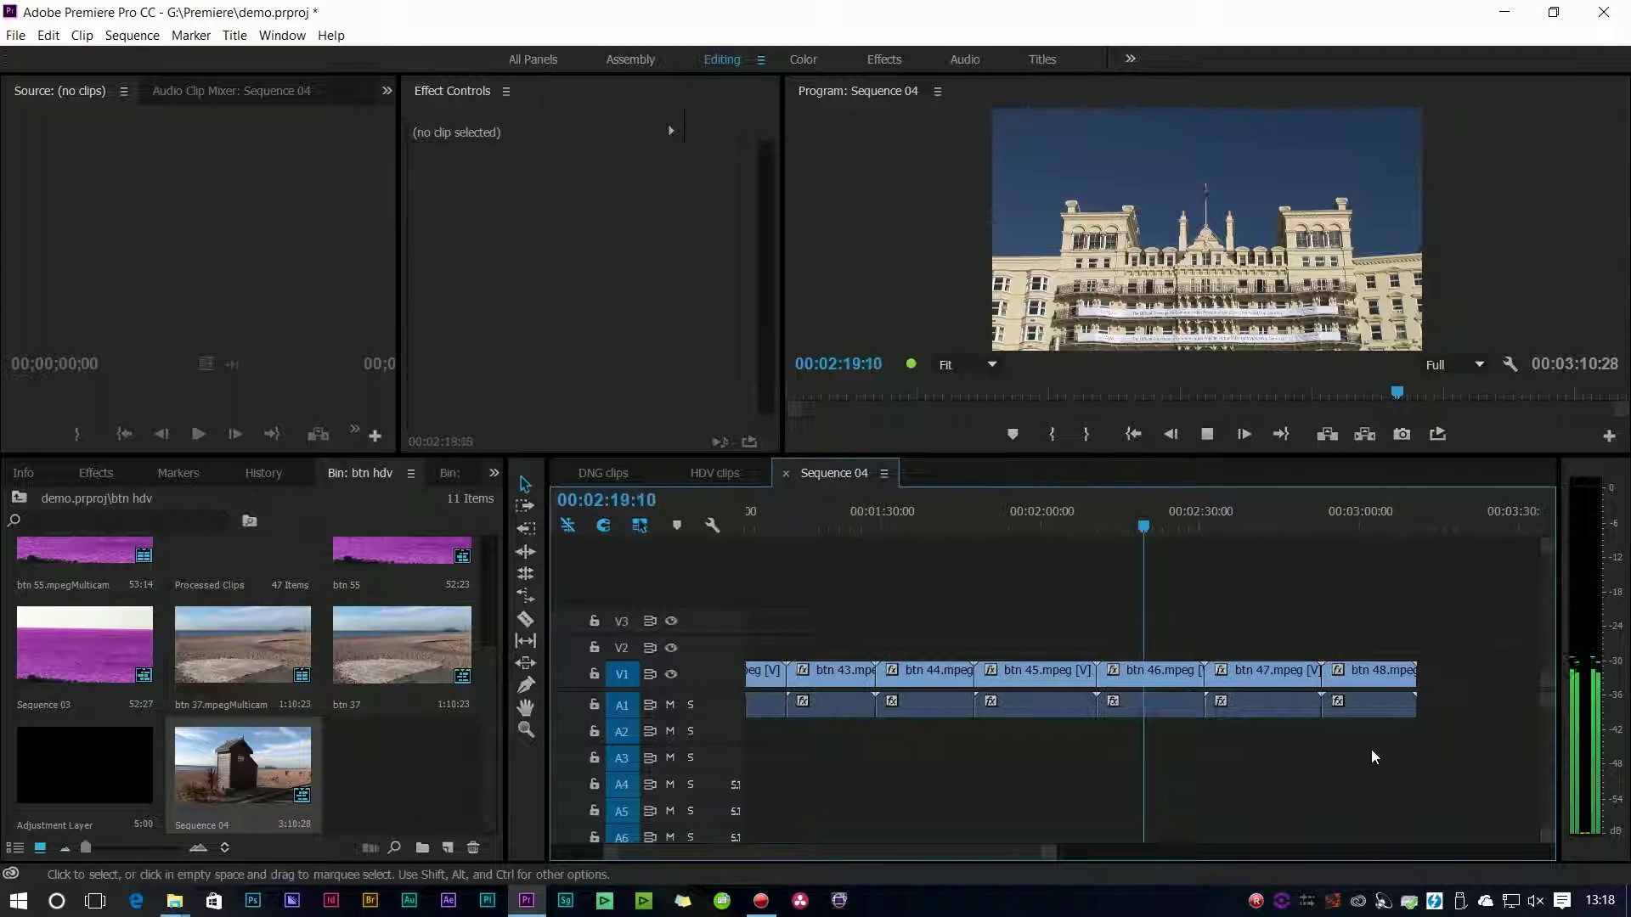
Step: Stop playback at 00:02:16:12 and show Sequence 04's Audio Track Mixer
key(space)
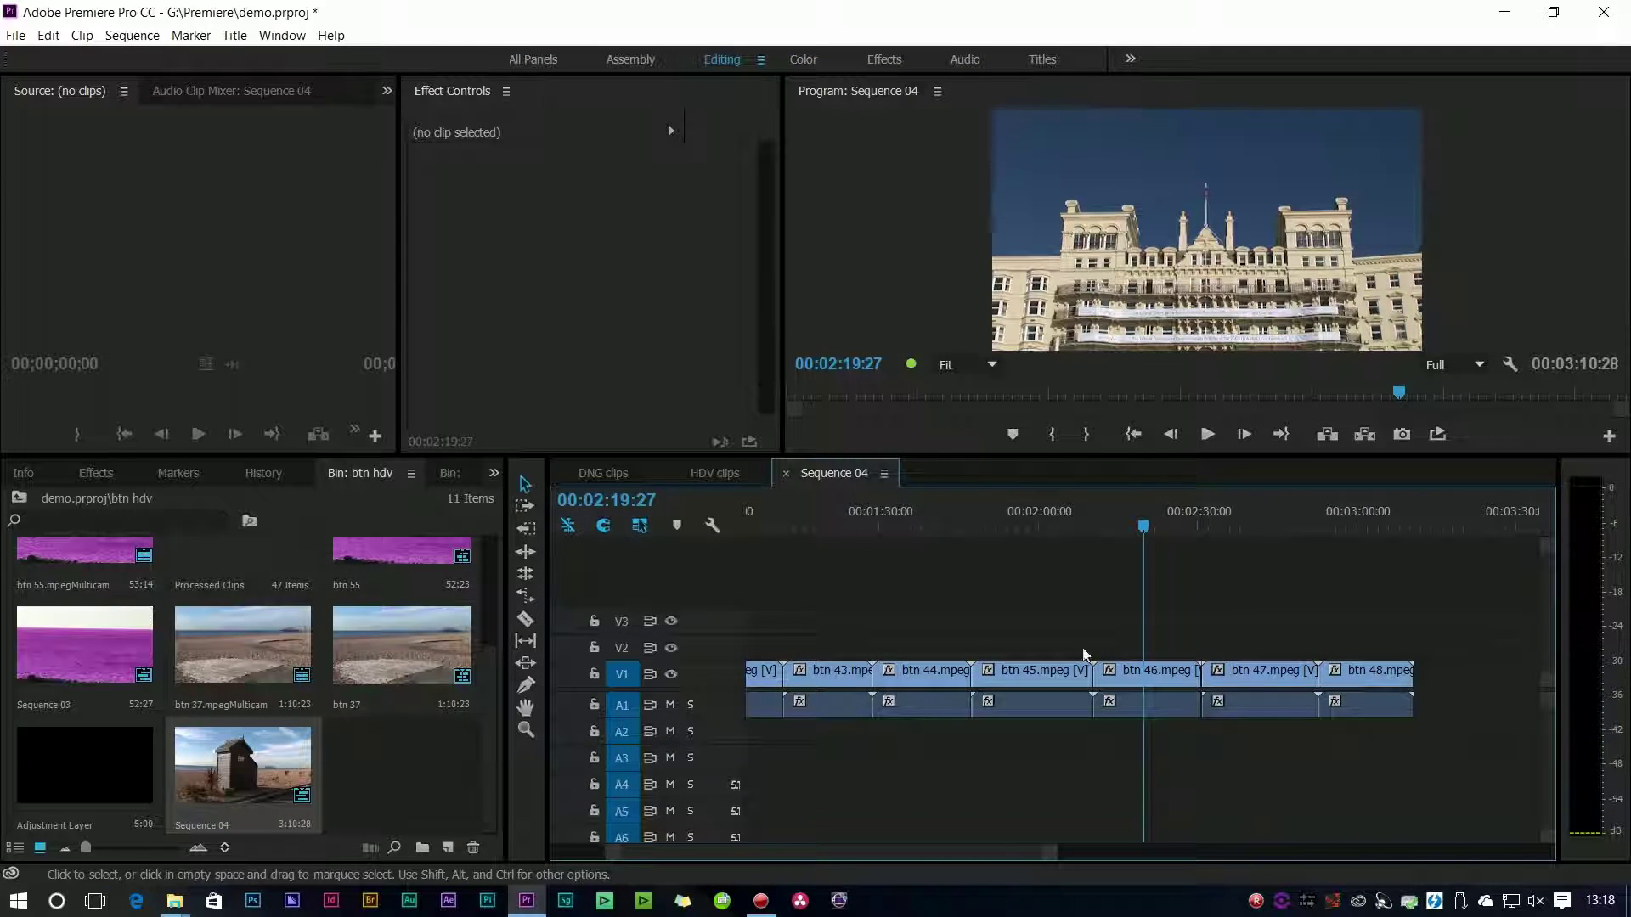
drag(1130, 517, 1126, 518)
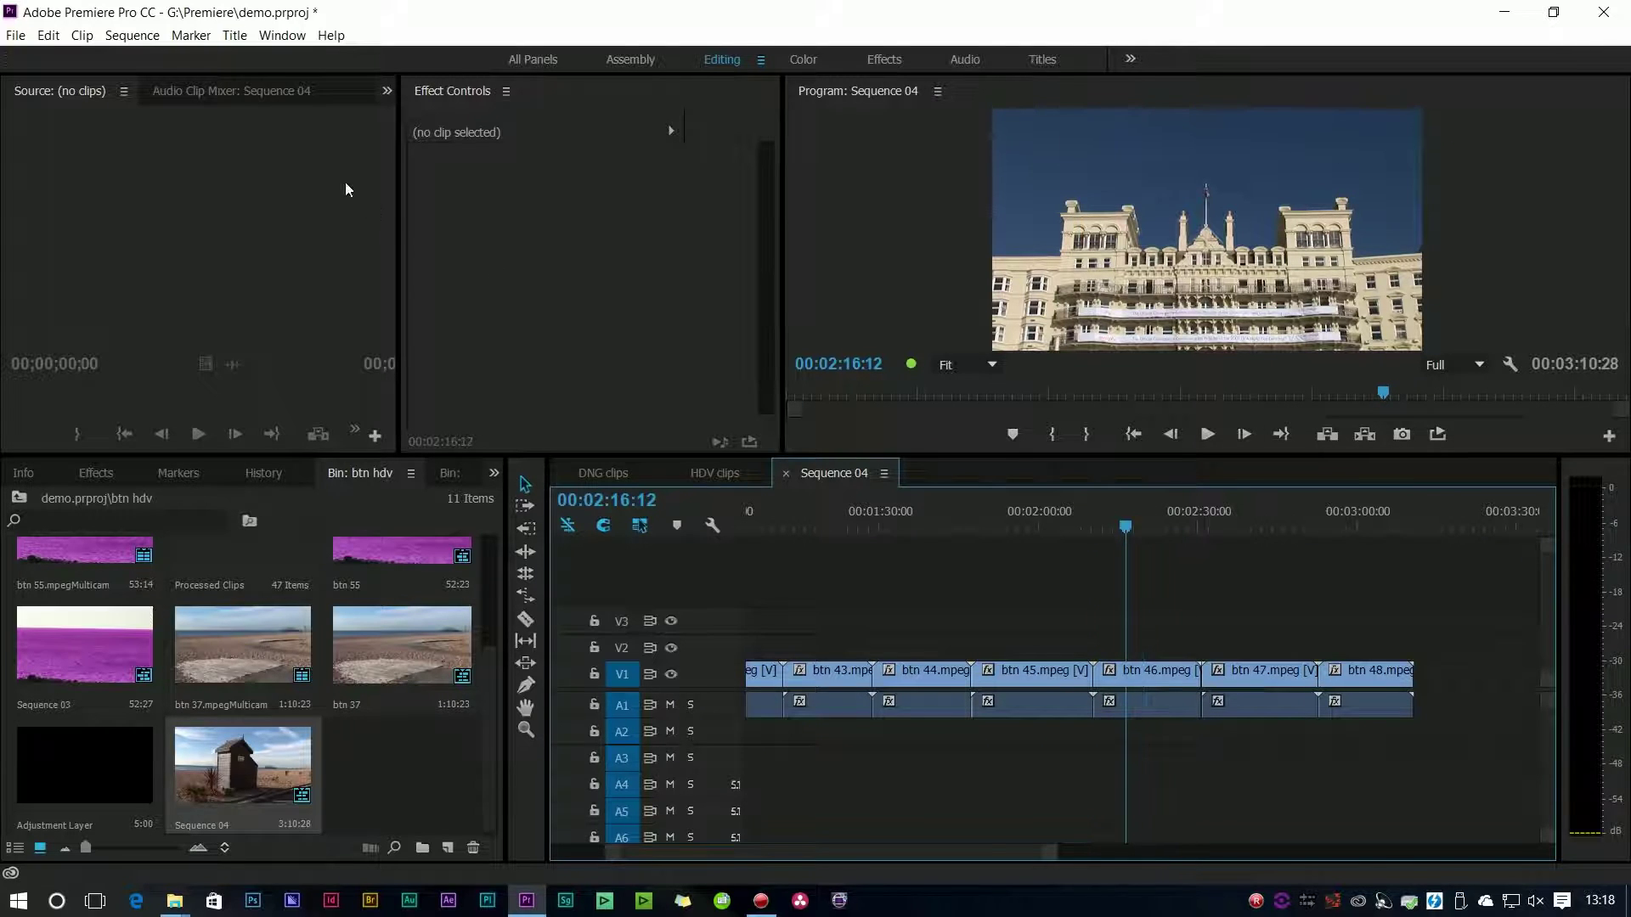
click(254, 91)
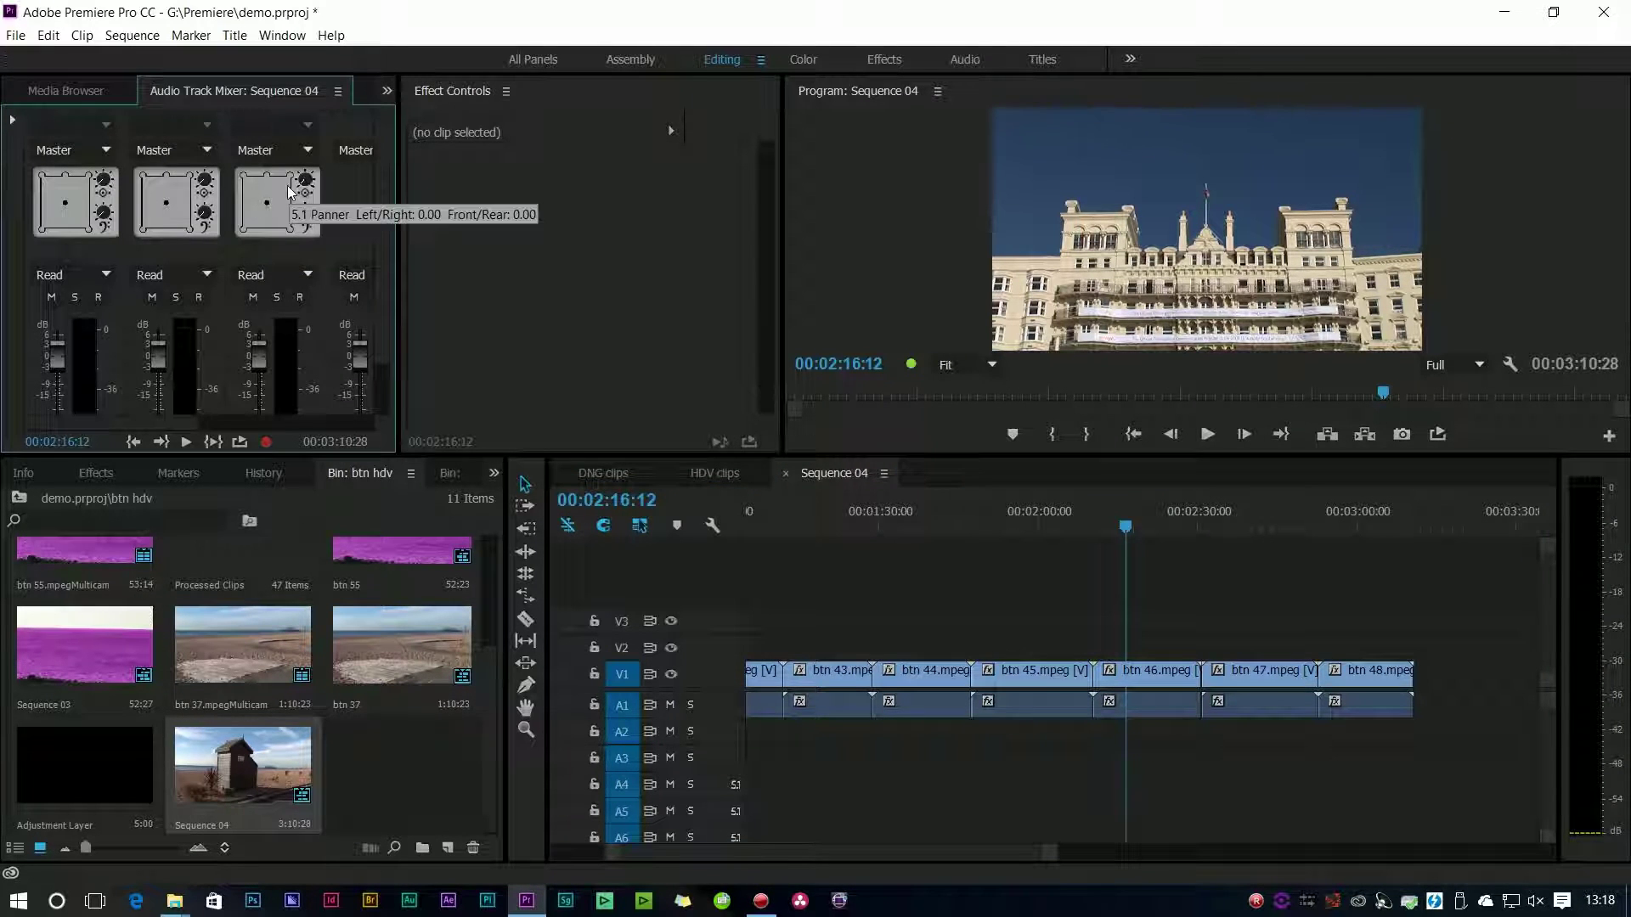
click(10, 37)
Step: Open Sequence 04's MPEG2-DVD export settings via File > Export > Media and view audio formats
mouse_move(138, 572)
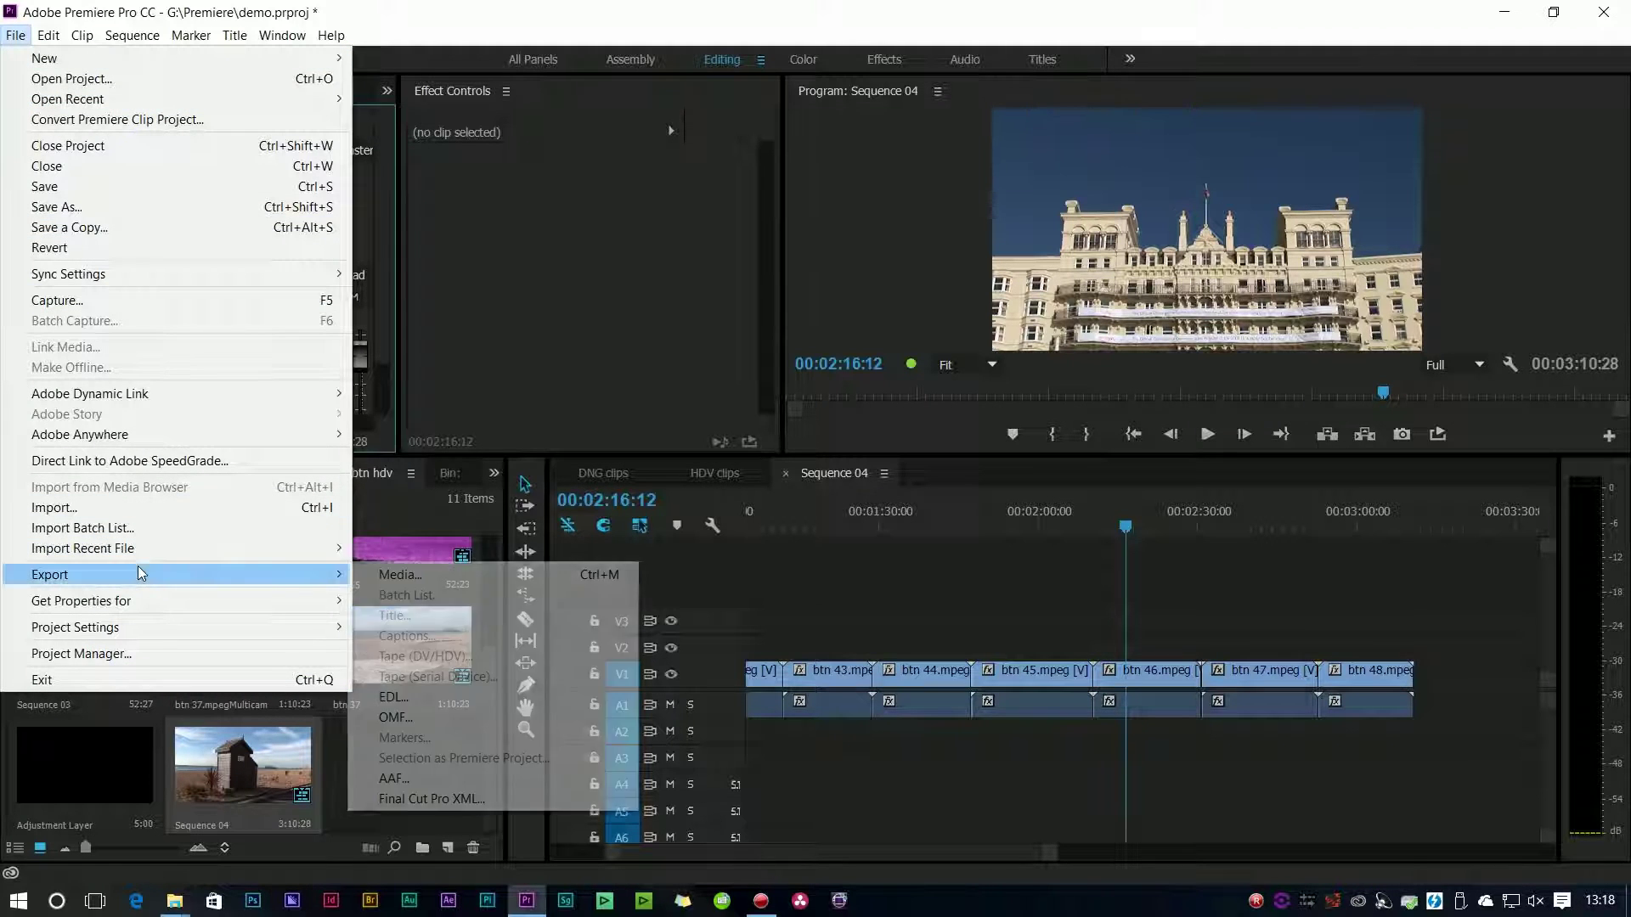
click(436, 577)
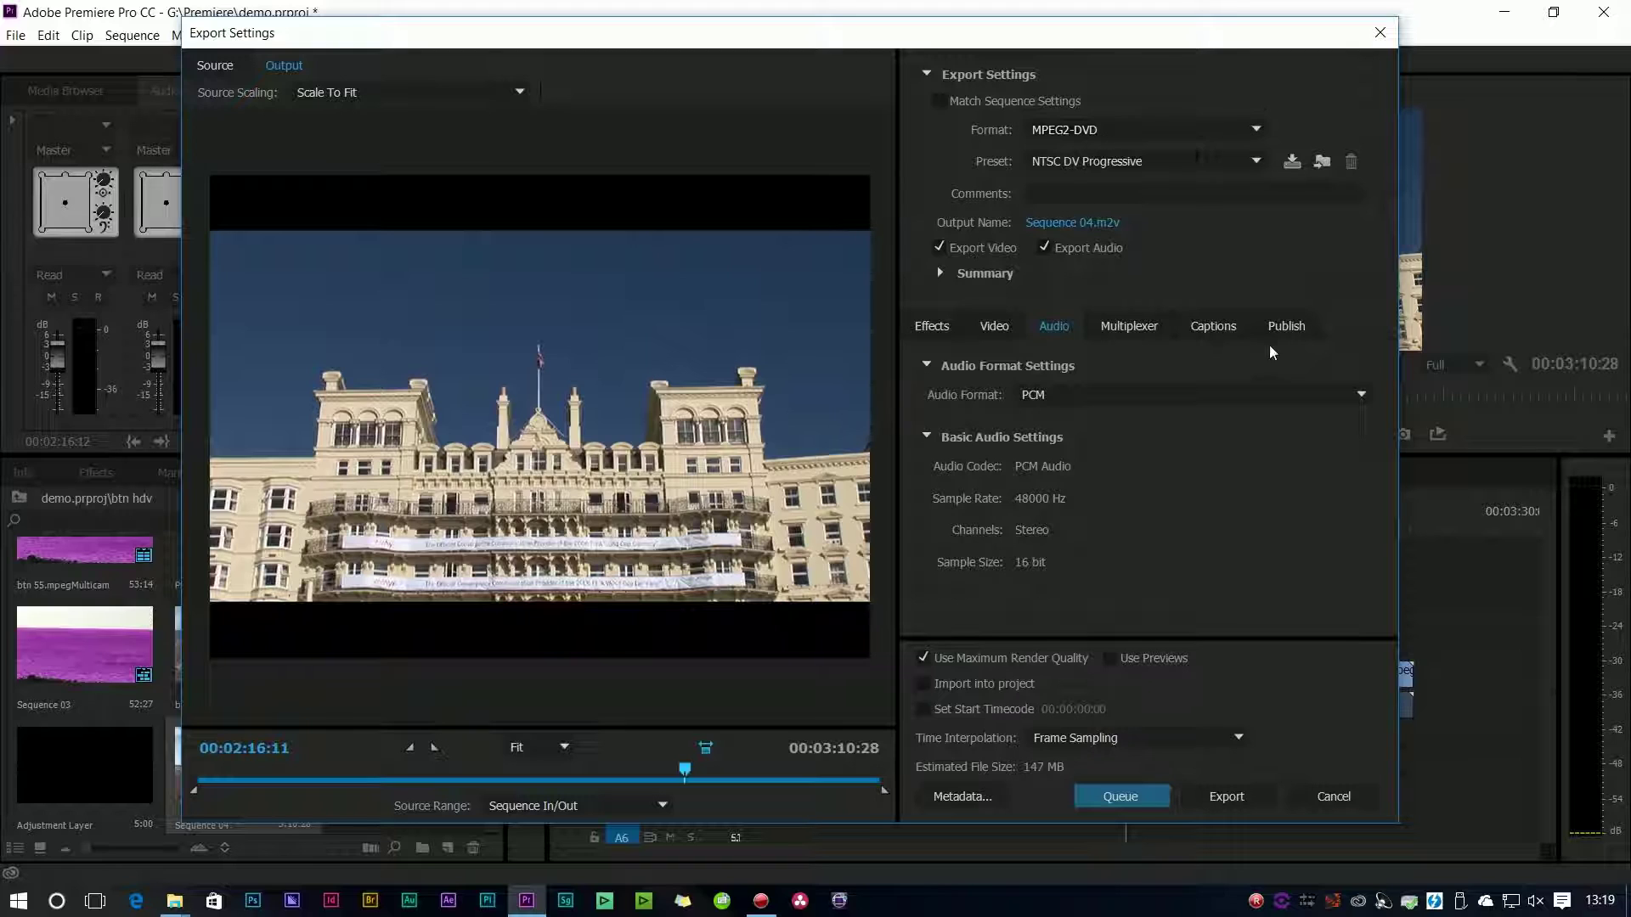
click(1087, 394)
click(1092, 421)
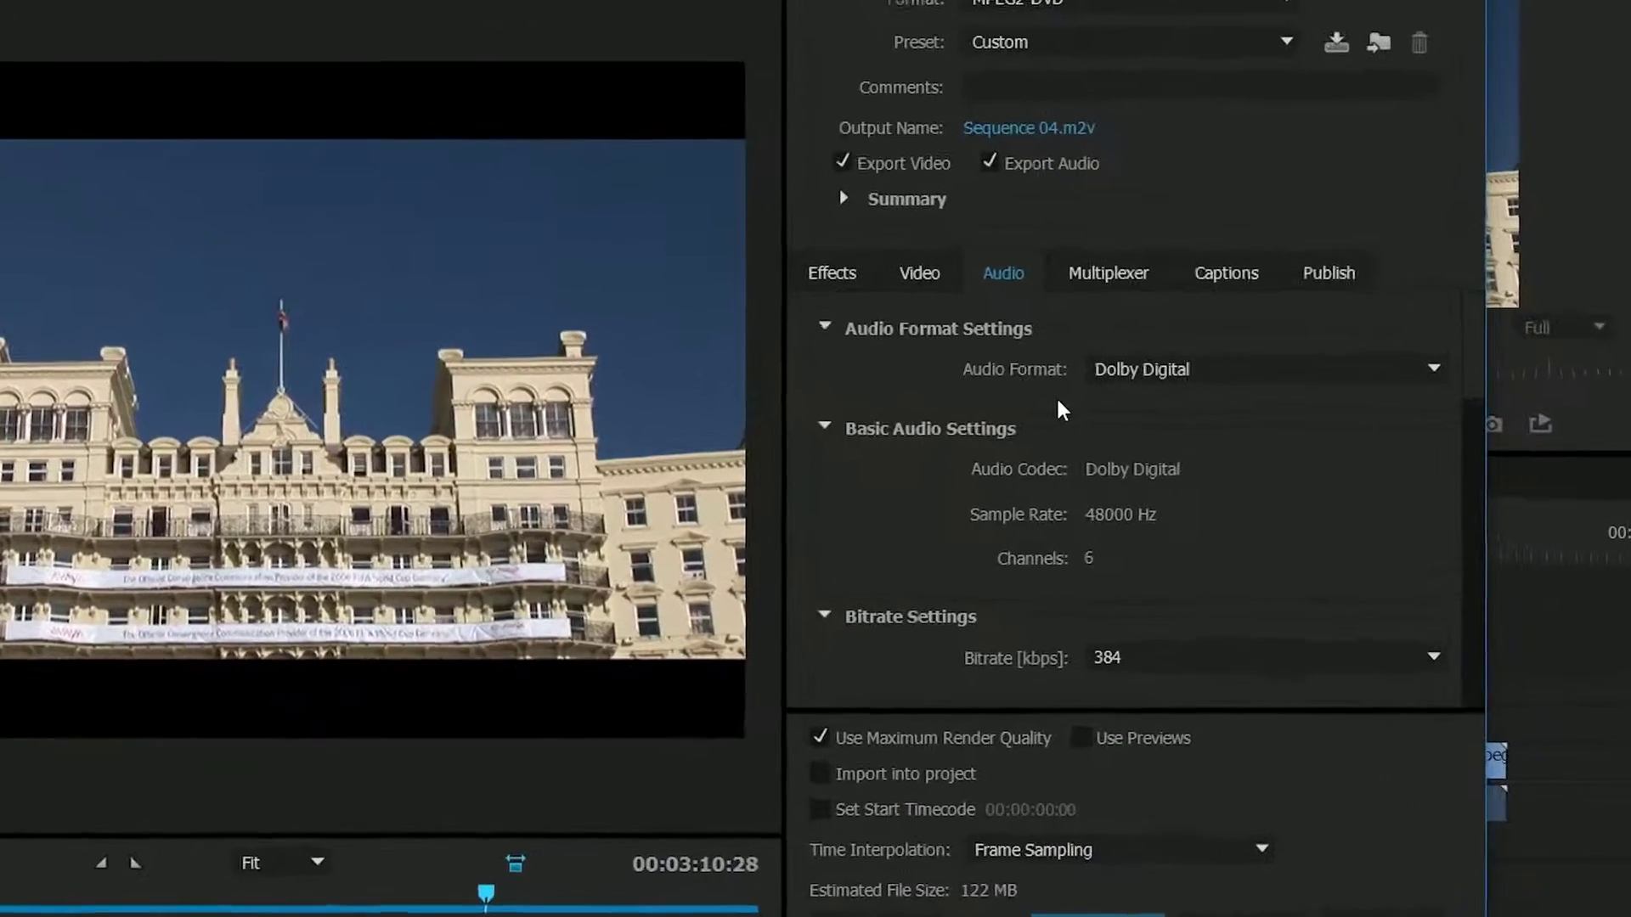
scroll(1537, 399, down, 3)
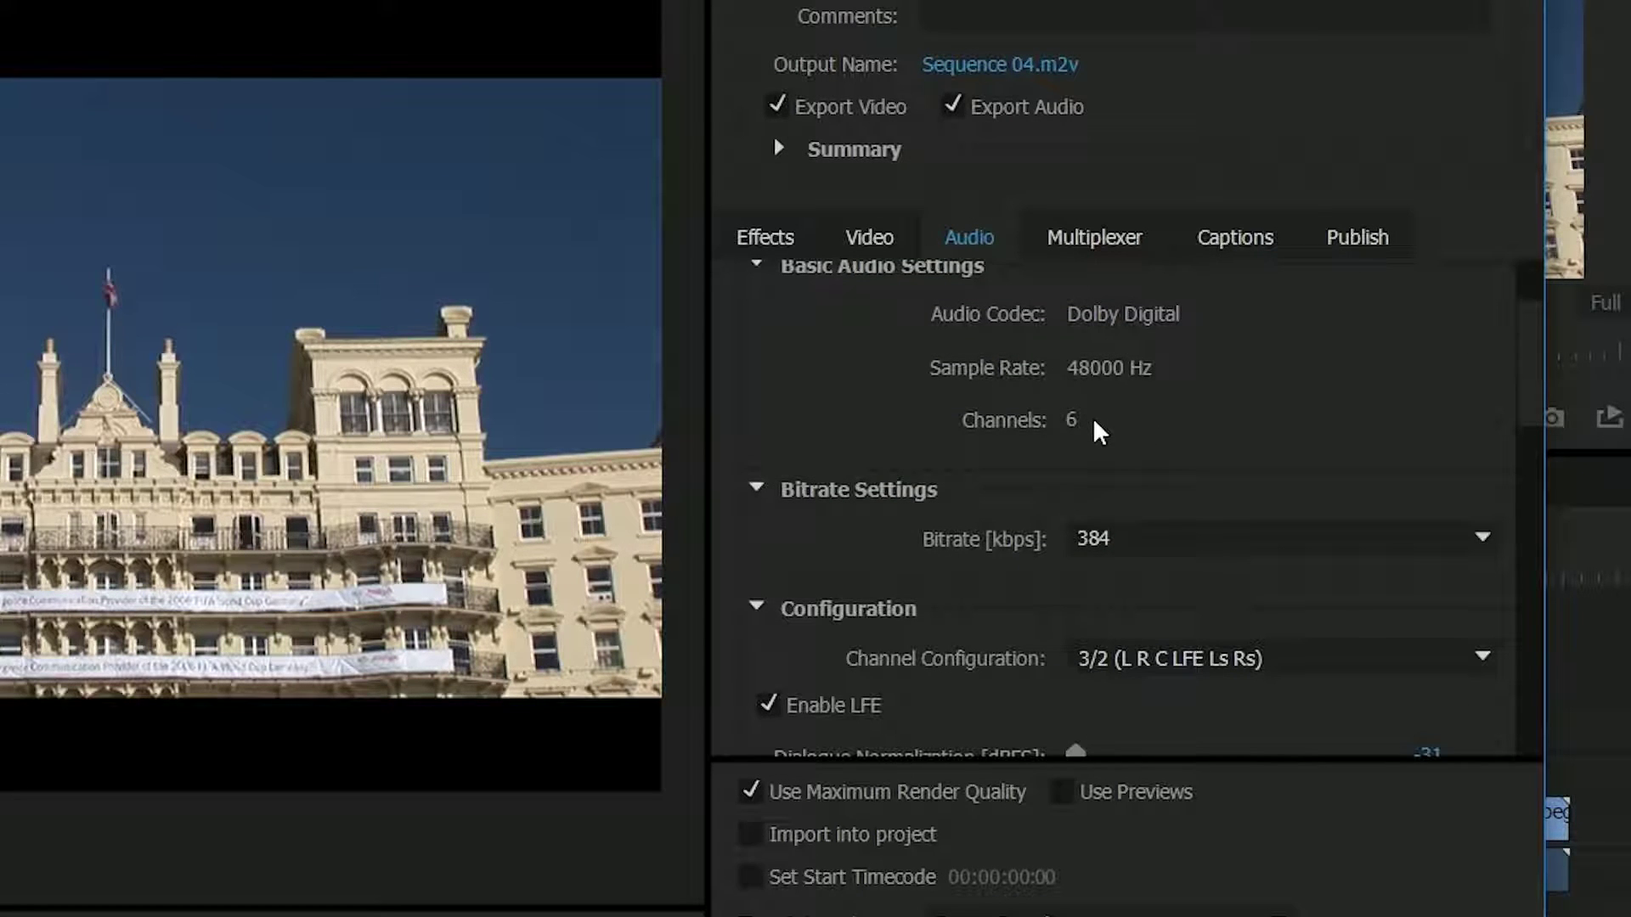
click(1247, 544)
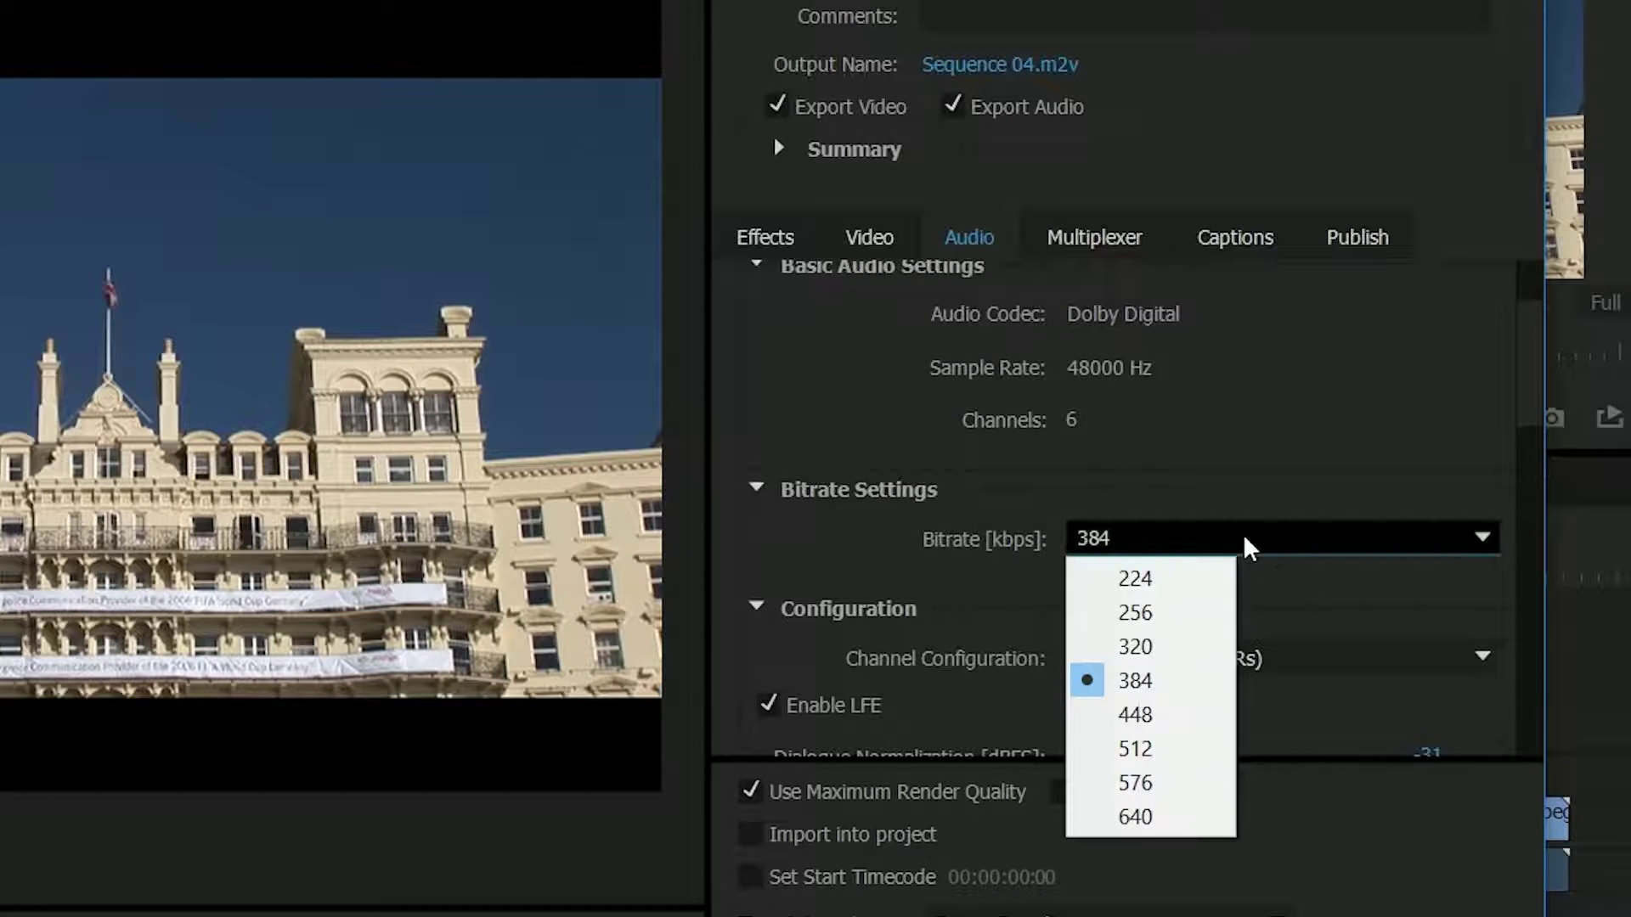
scroll(1226, 364, down, 3)
click(1227, 352)
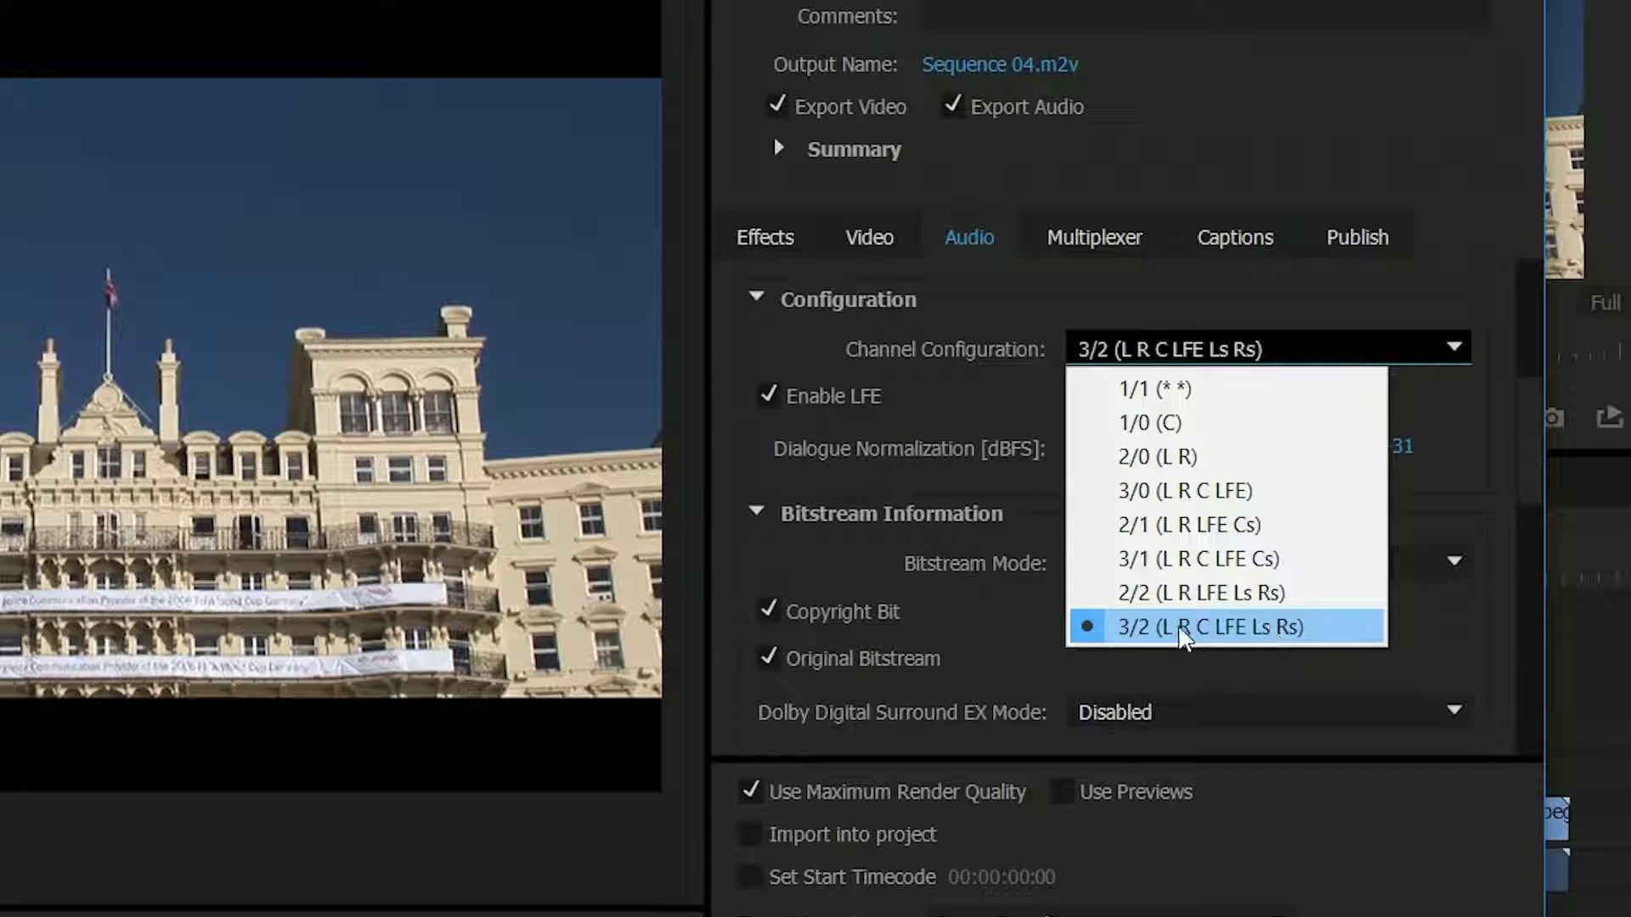
click(1245, 636)
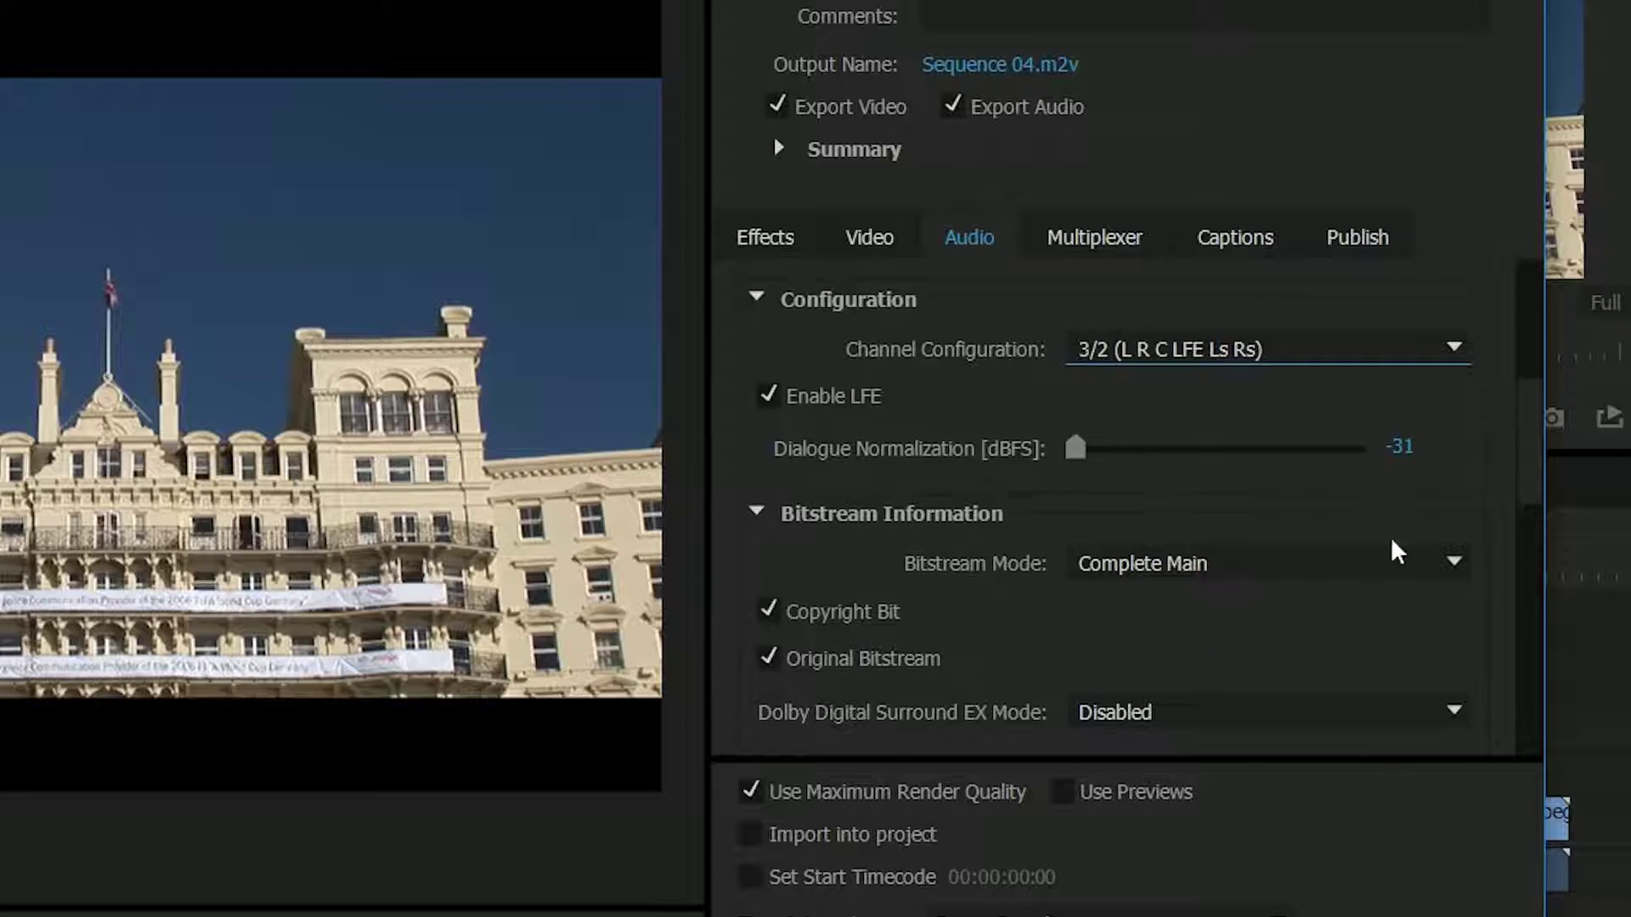
scroll(1275, 509, down, 1)
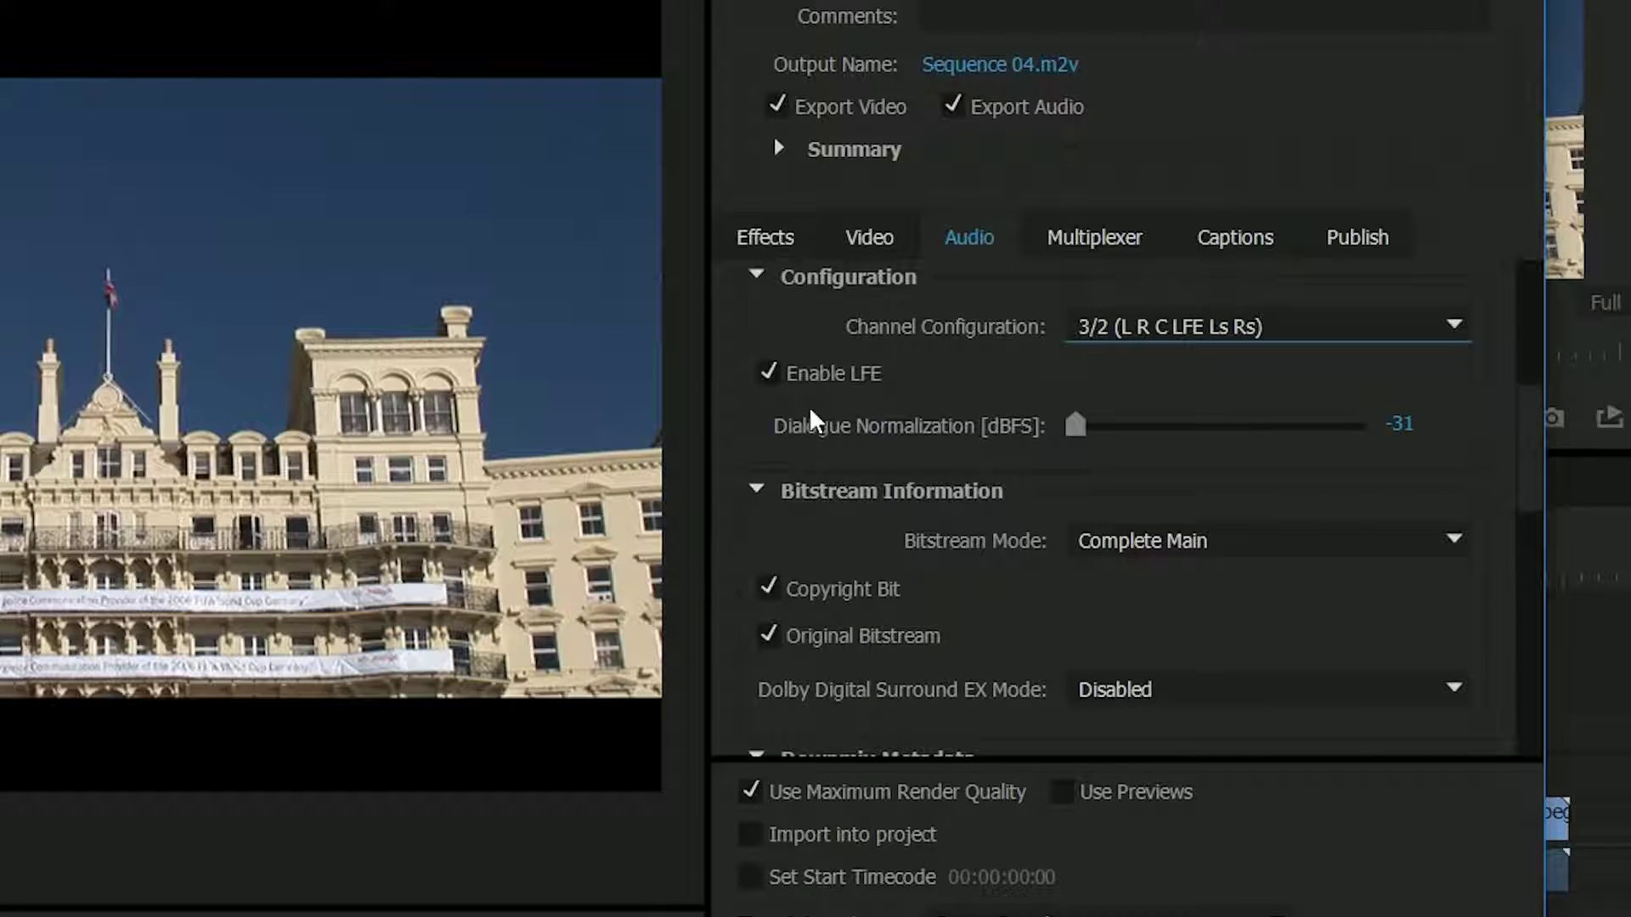
drag(1527, 488, 1543, 662)
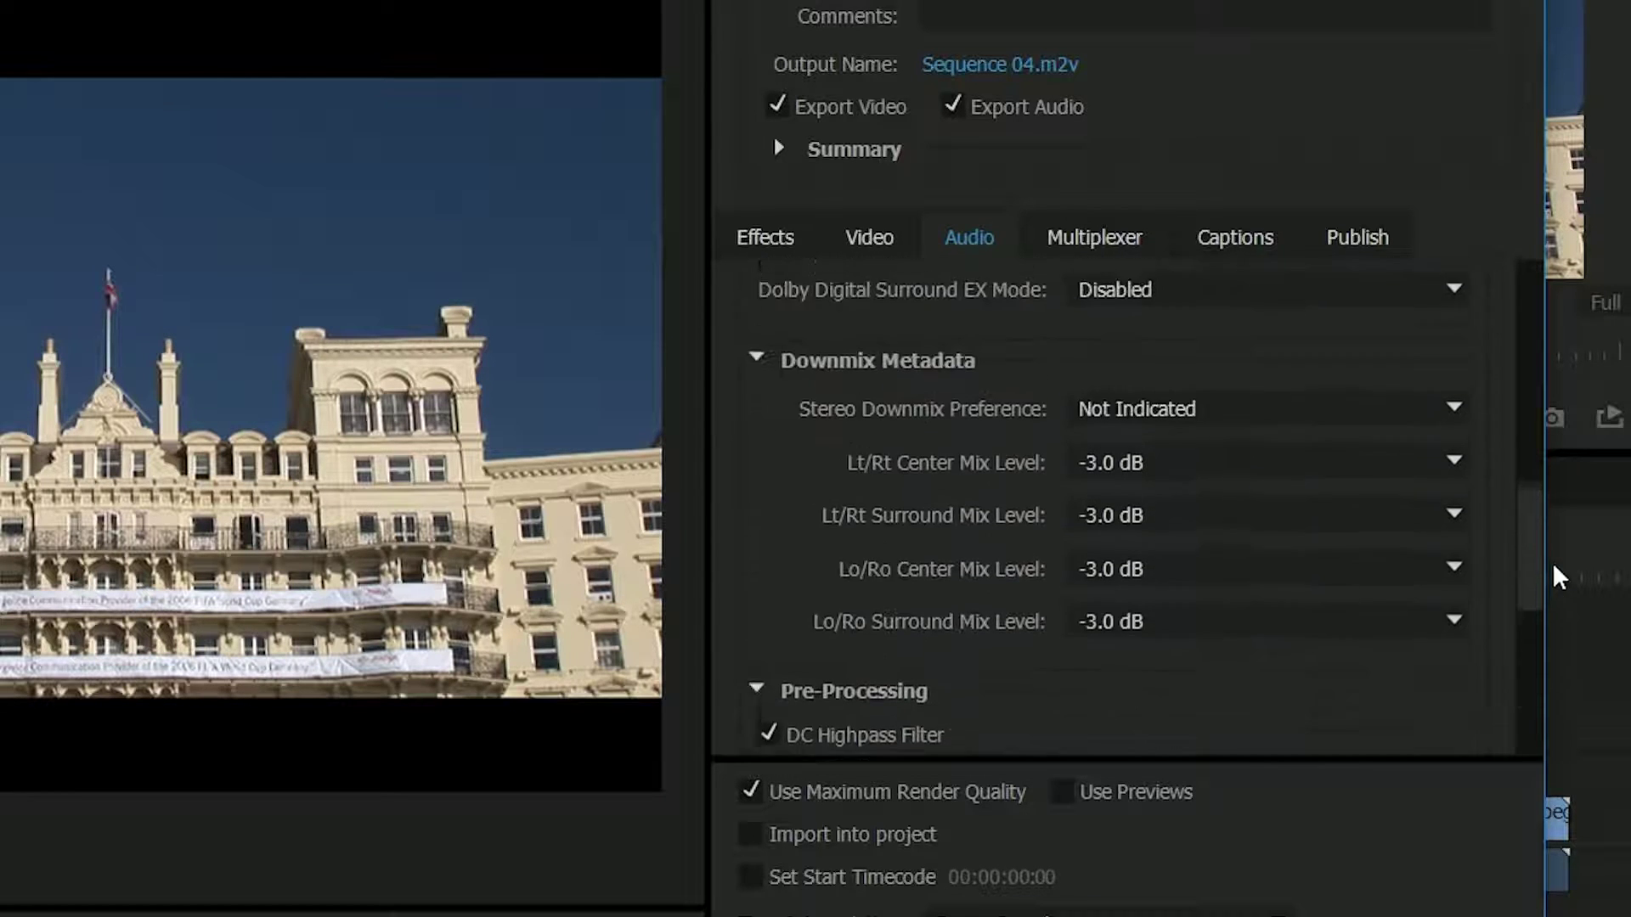
drag(1552, 559, 1476, 738)
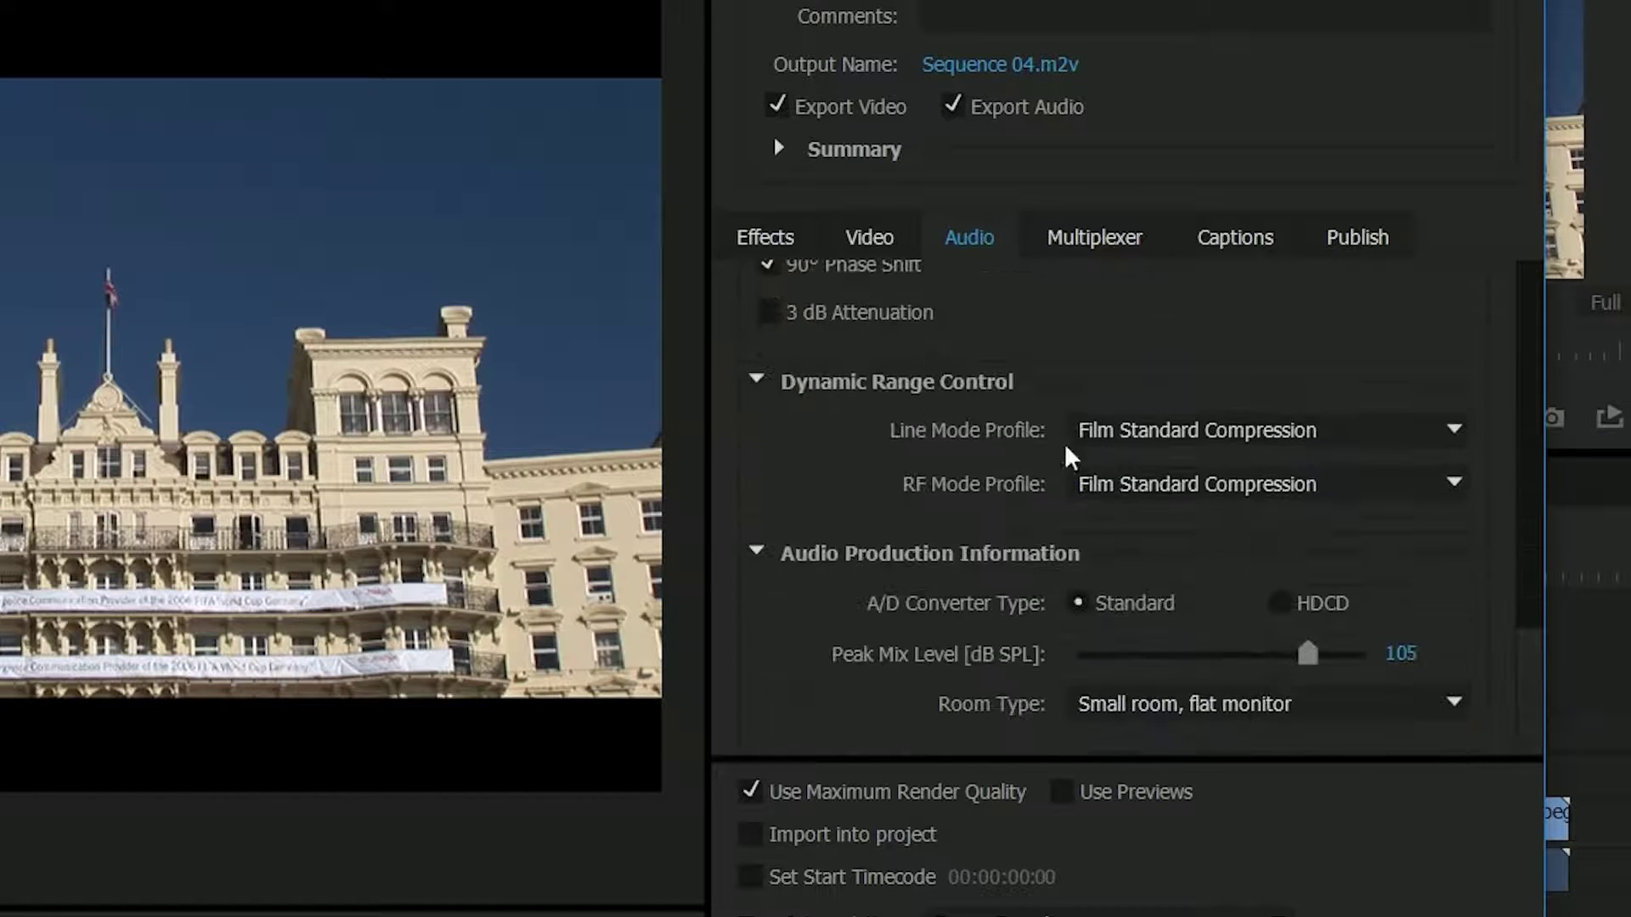
mouse_move(1168, 428)
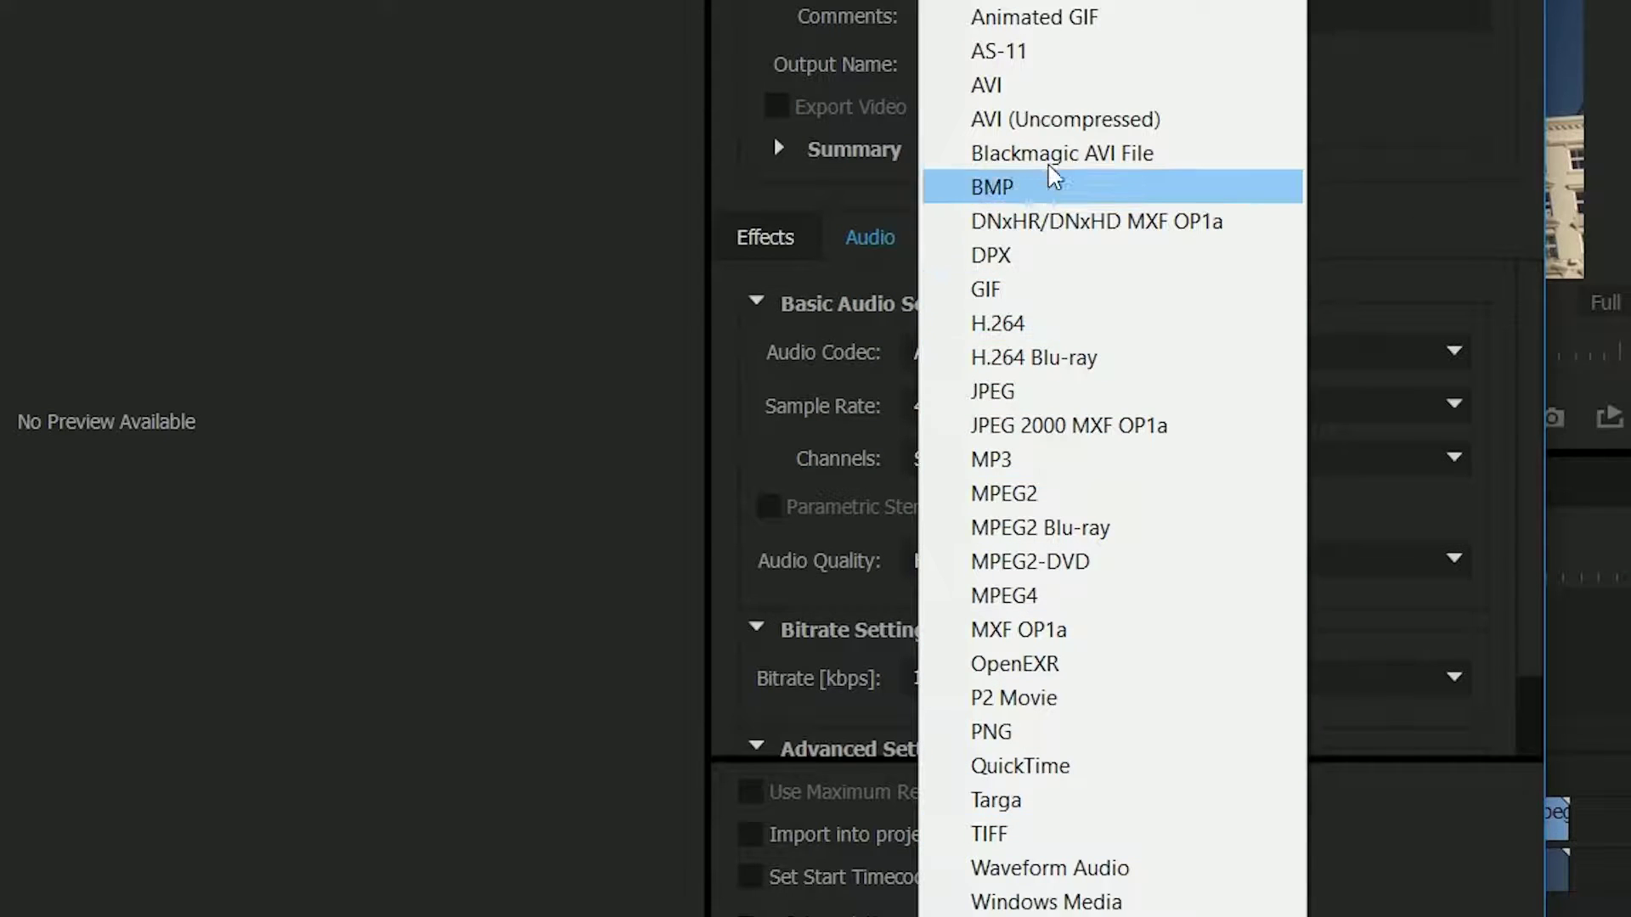
Step: Switch to H.264 Blu-ray with Dolby Digital audio, keeping the Blu-ray-compliant primary stream codec
click(1047, 362)
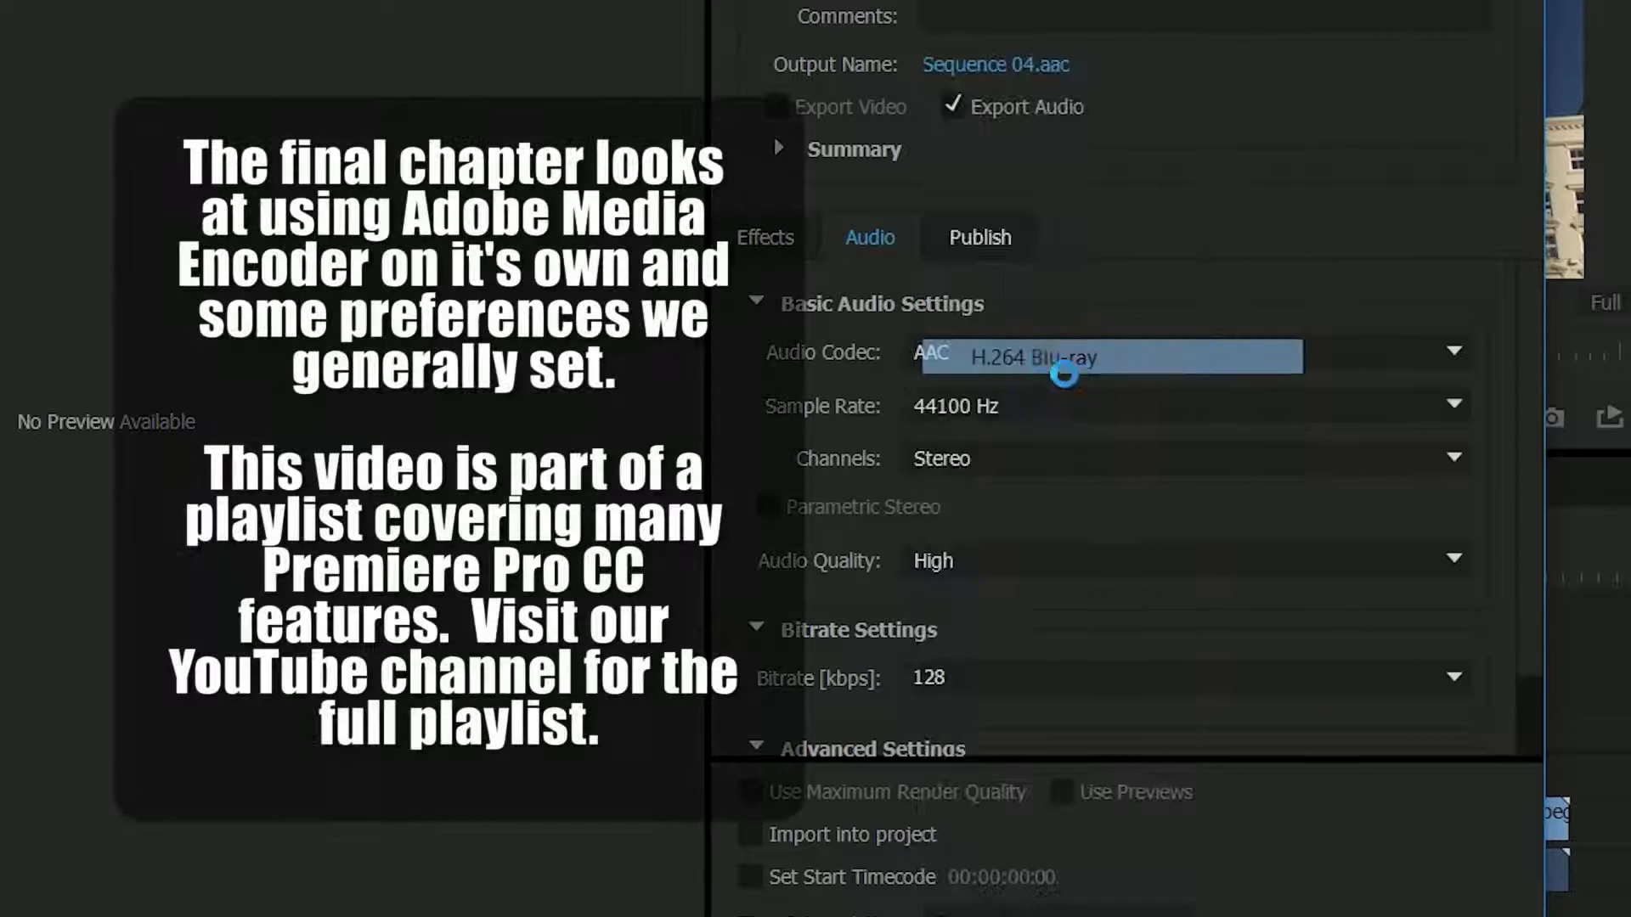
click(991, 349)
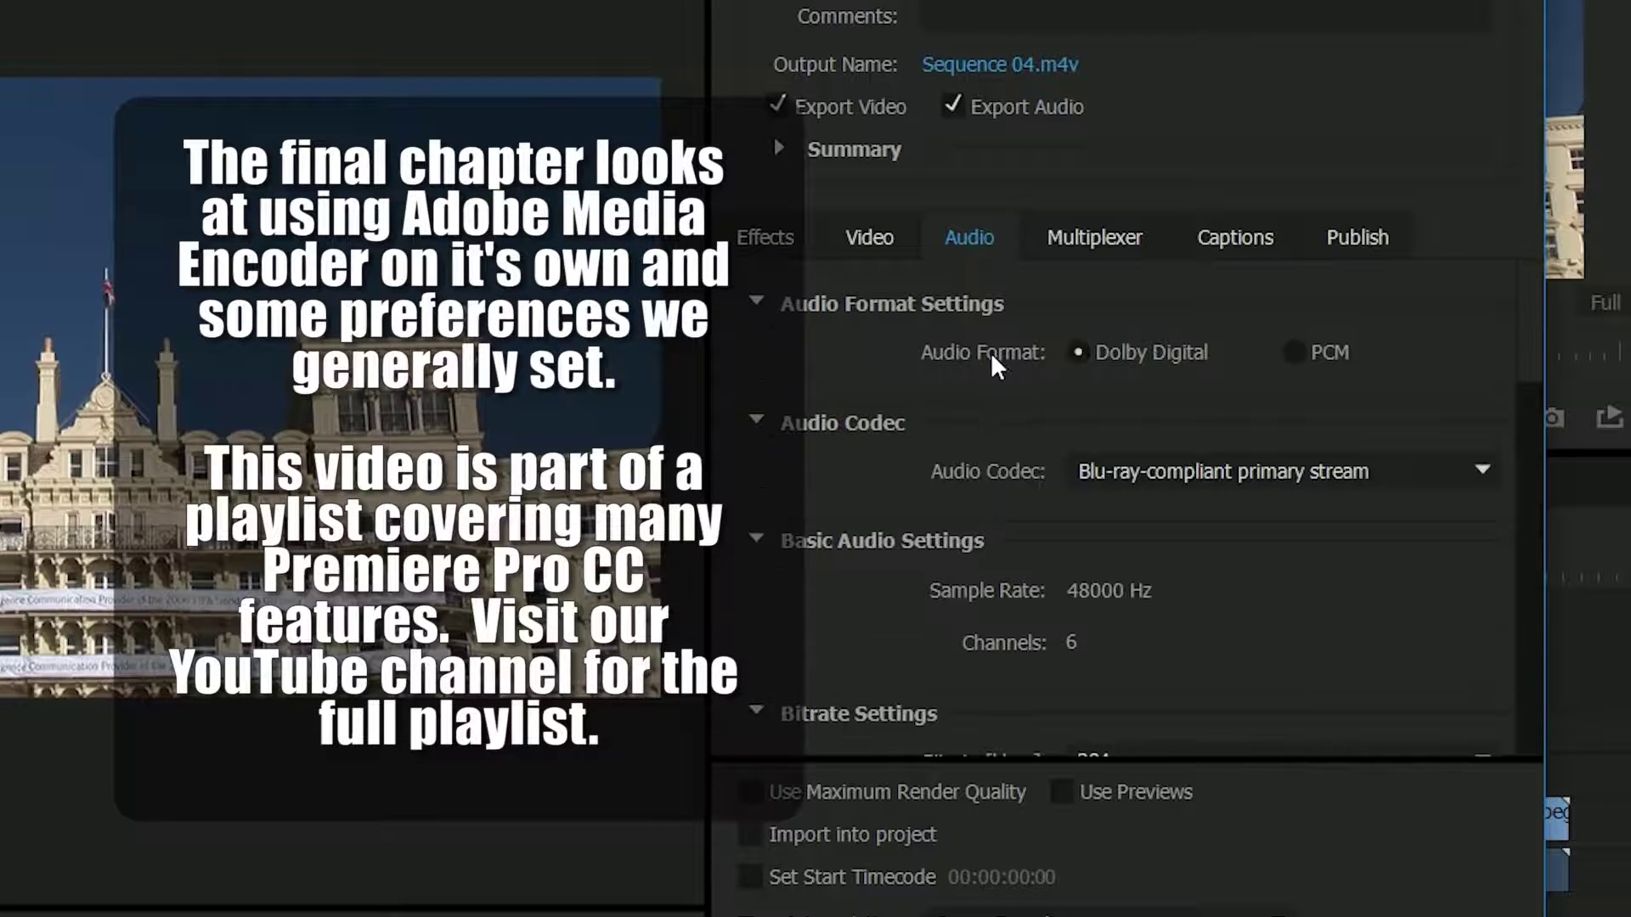
scroll(1523, 378, down, 10)
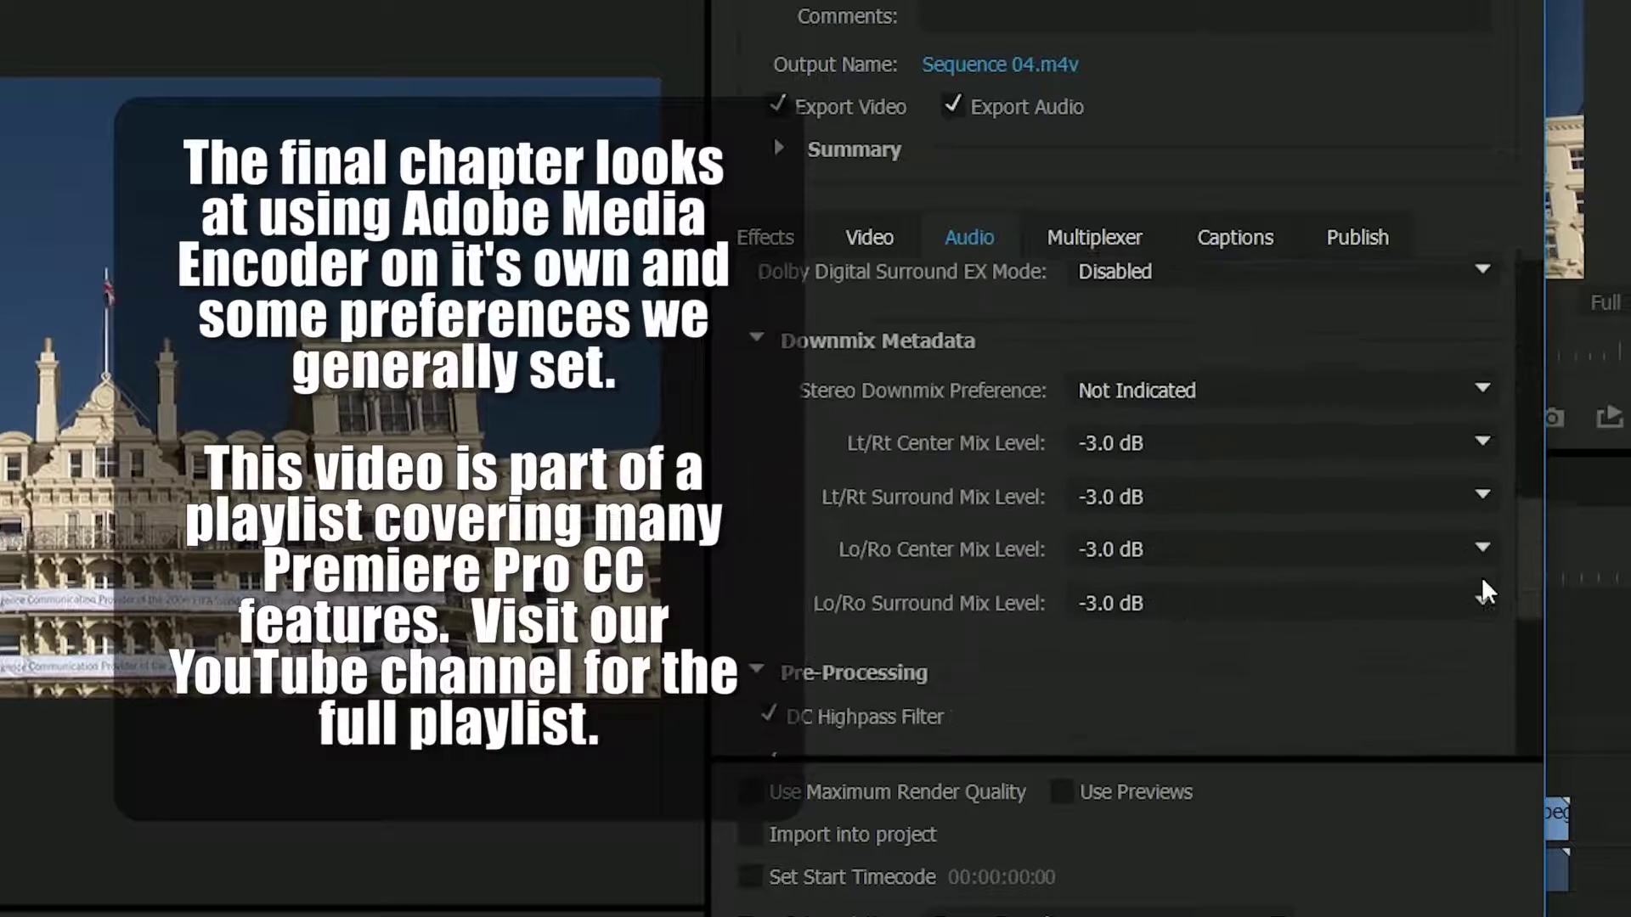
scroll(1481, 584, up, 8)
click(1304, 383)
click(1300, 382)
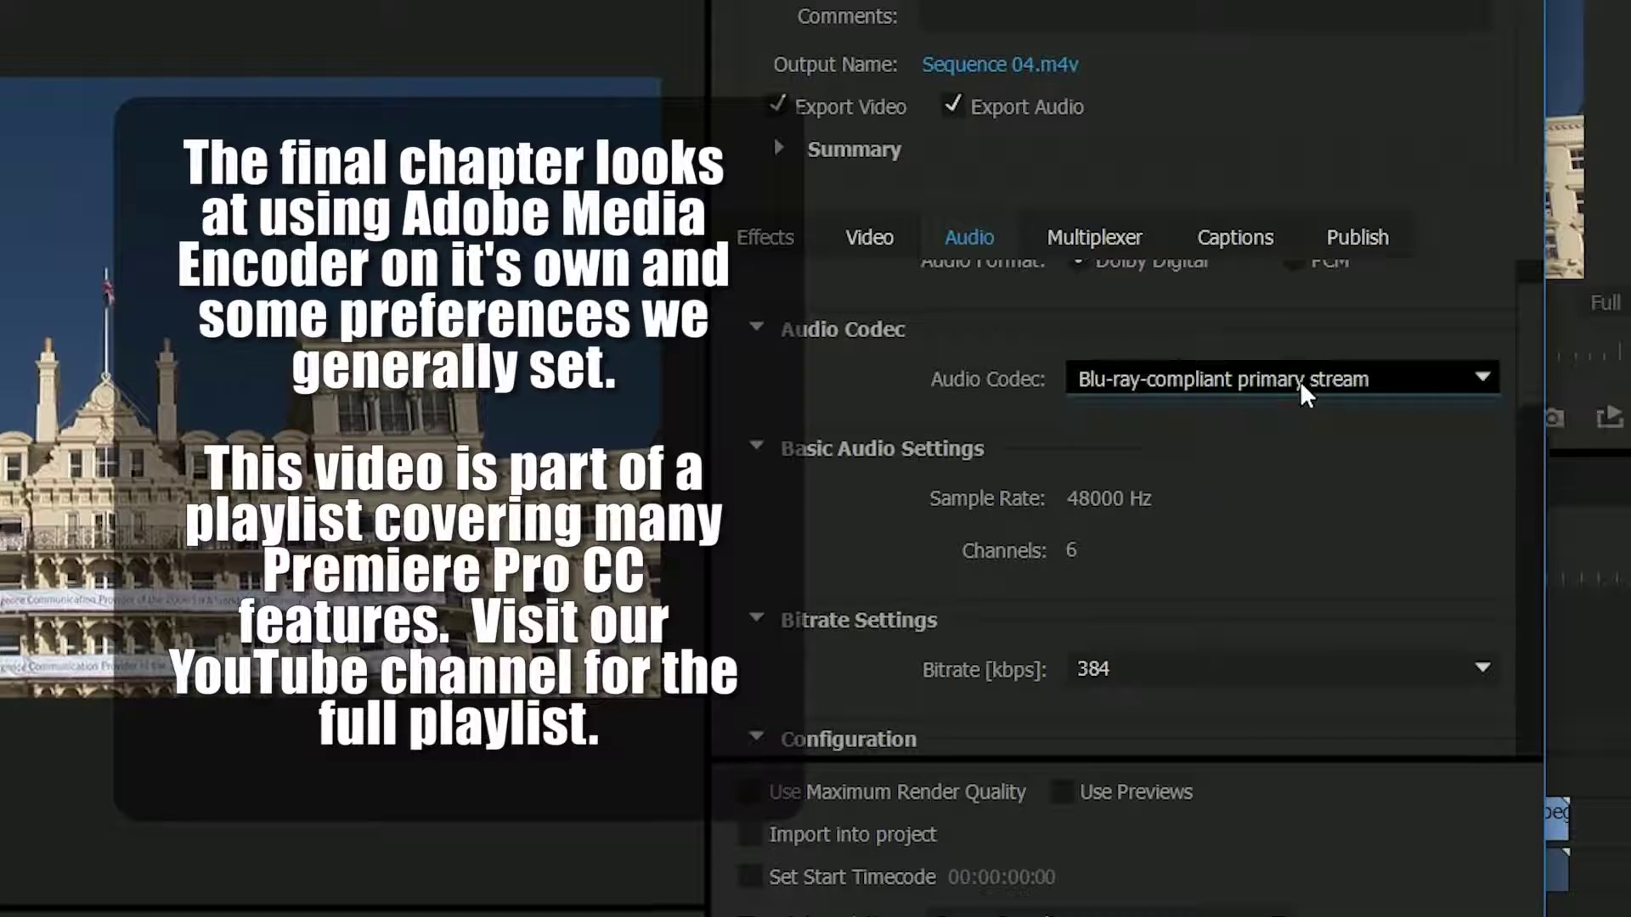
scroll(1516, 332, up, 2)
scroll(1524, 406, down, 5)
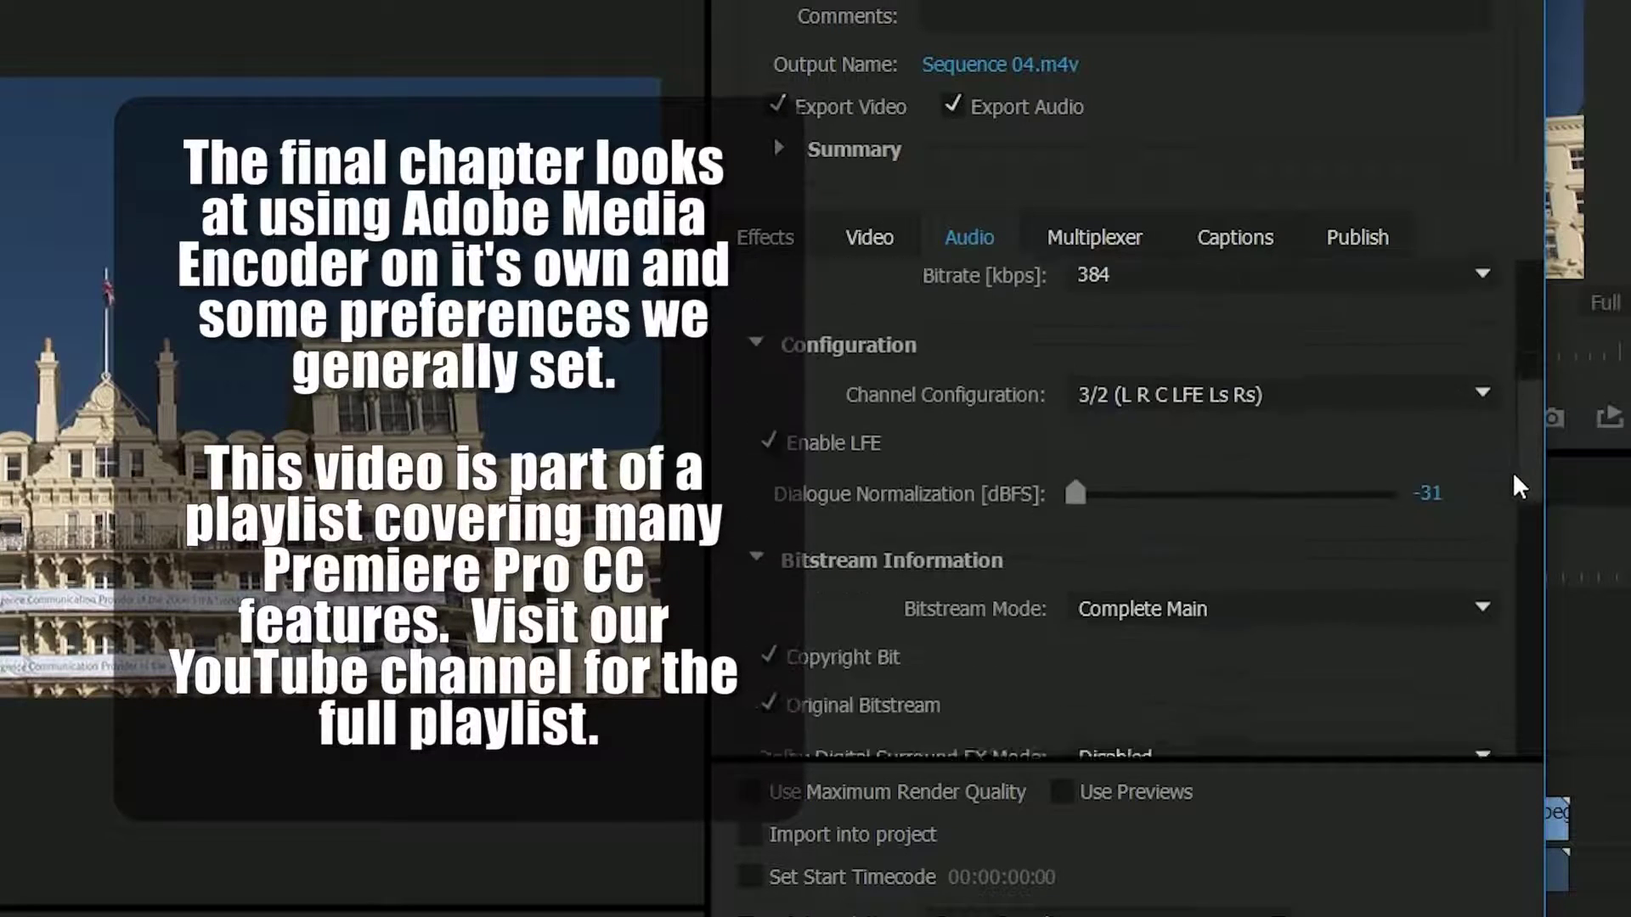